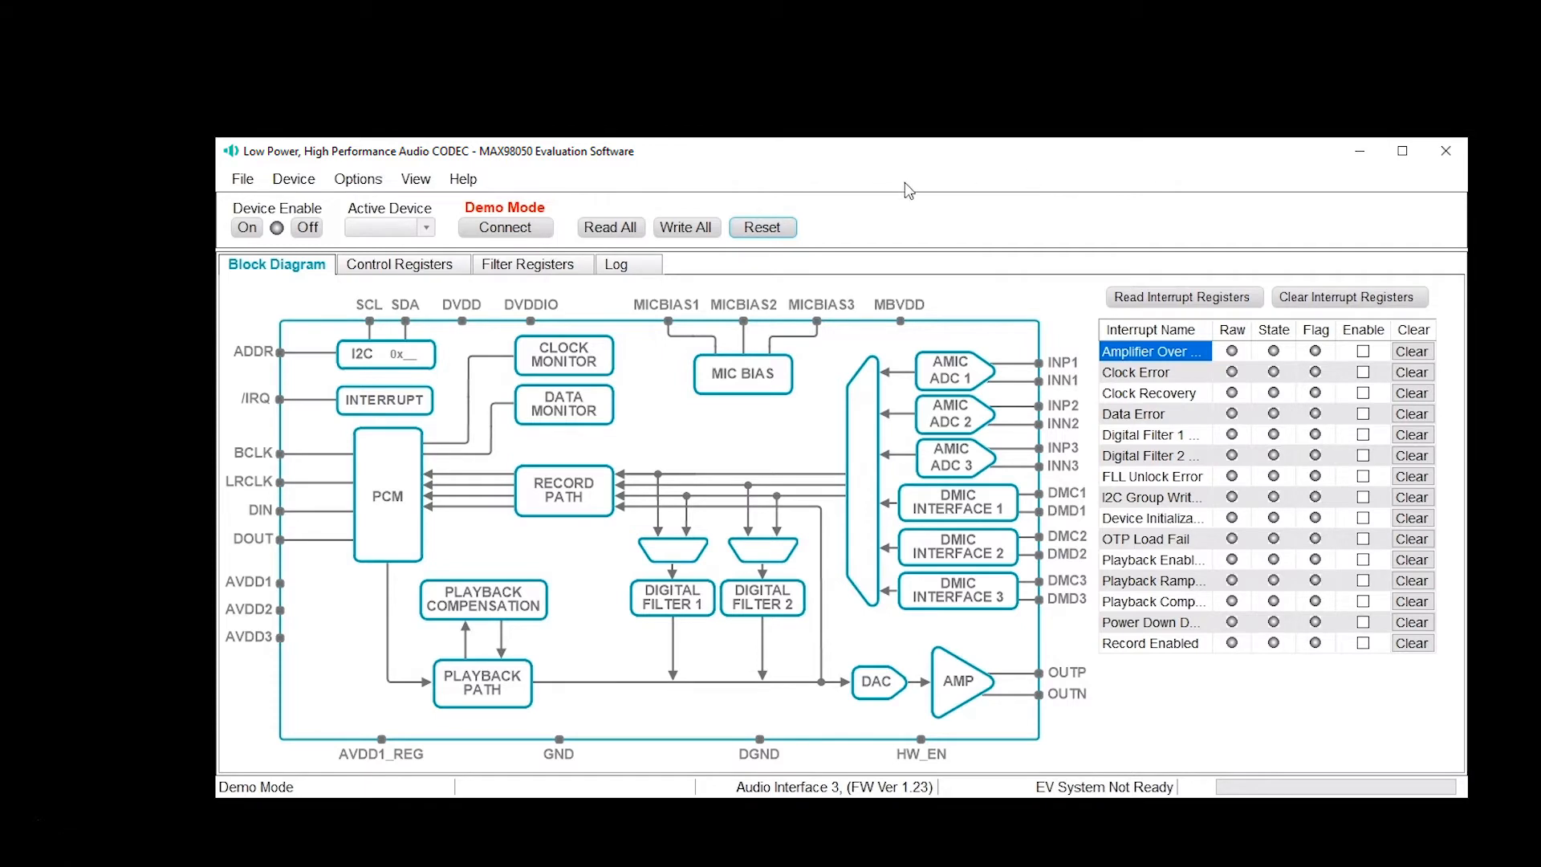
# Step: Connect to the MAX98050 evaluation hardware and switch the active device to 0x64
pyautogui.click(496, 229)
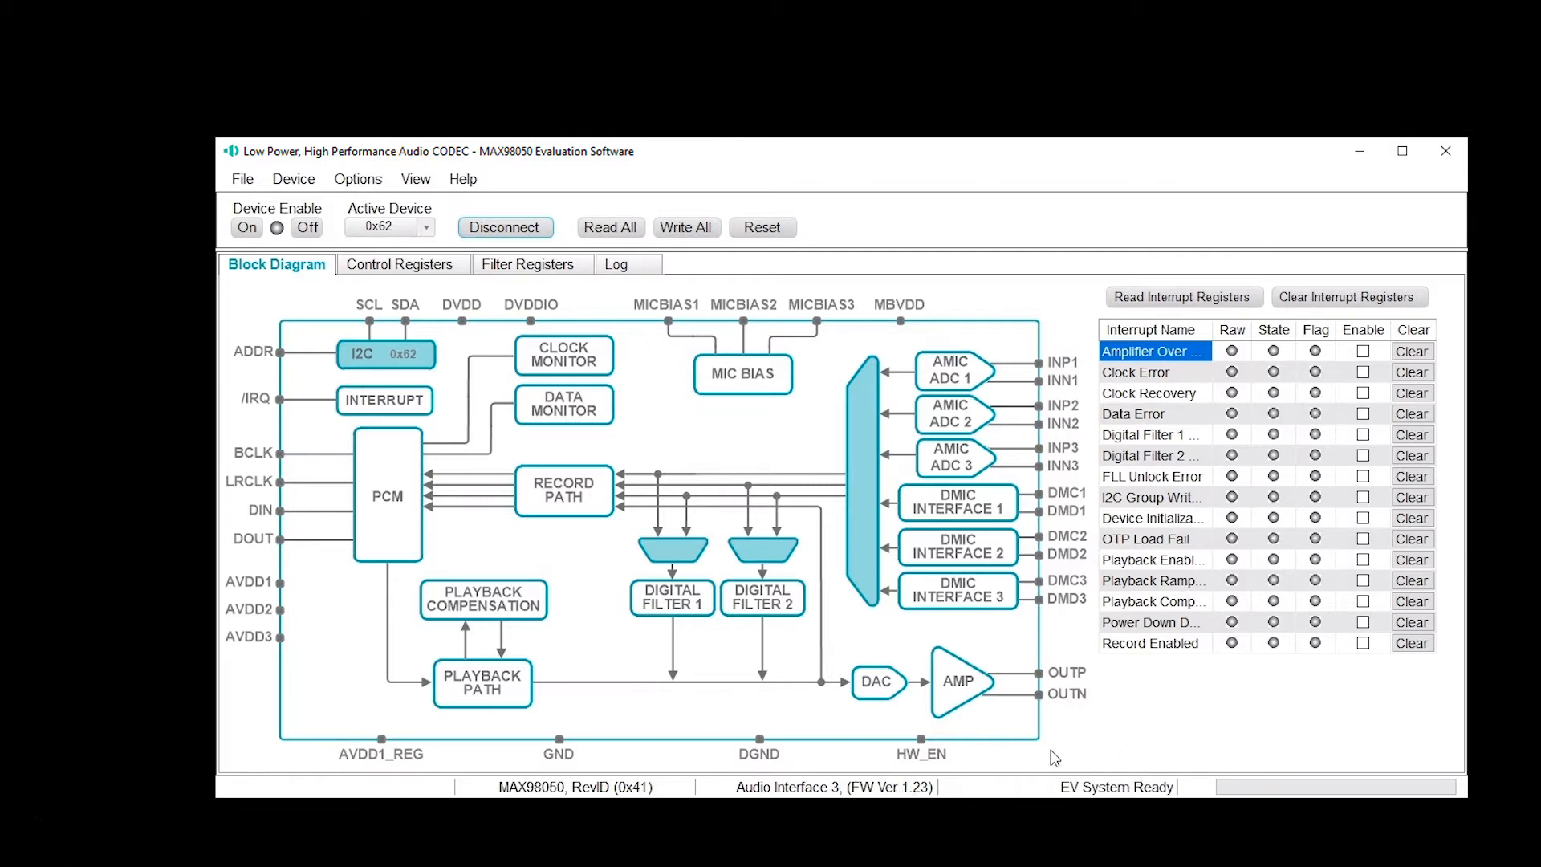
pyautogui.click(426, 229)
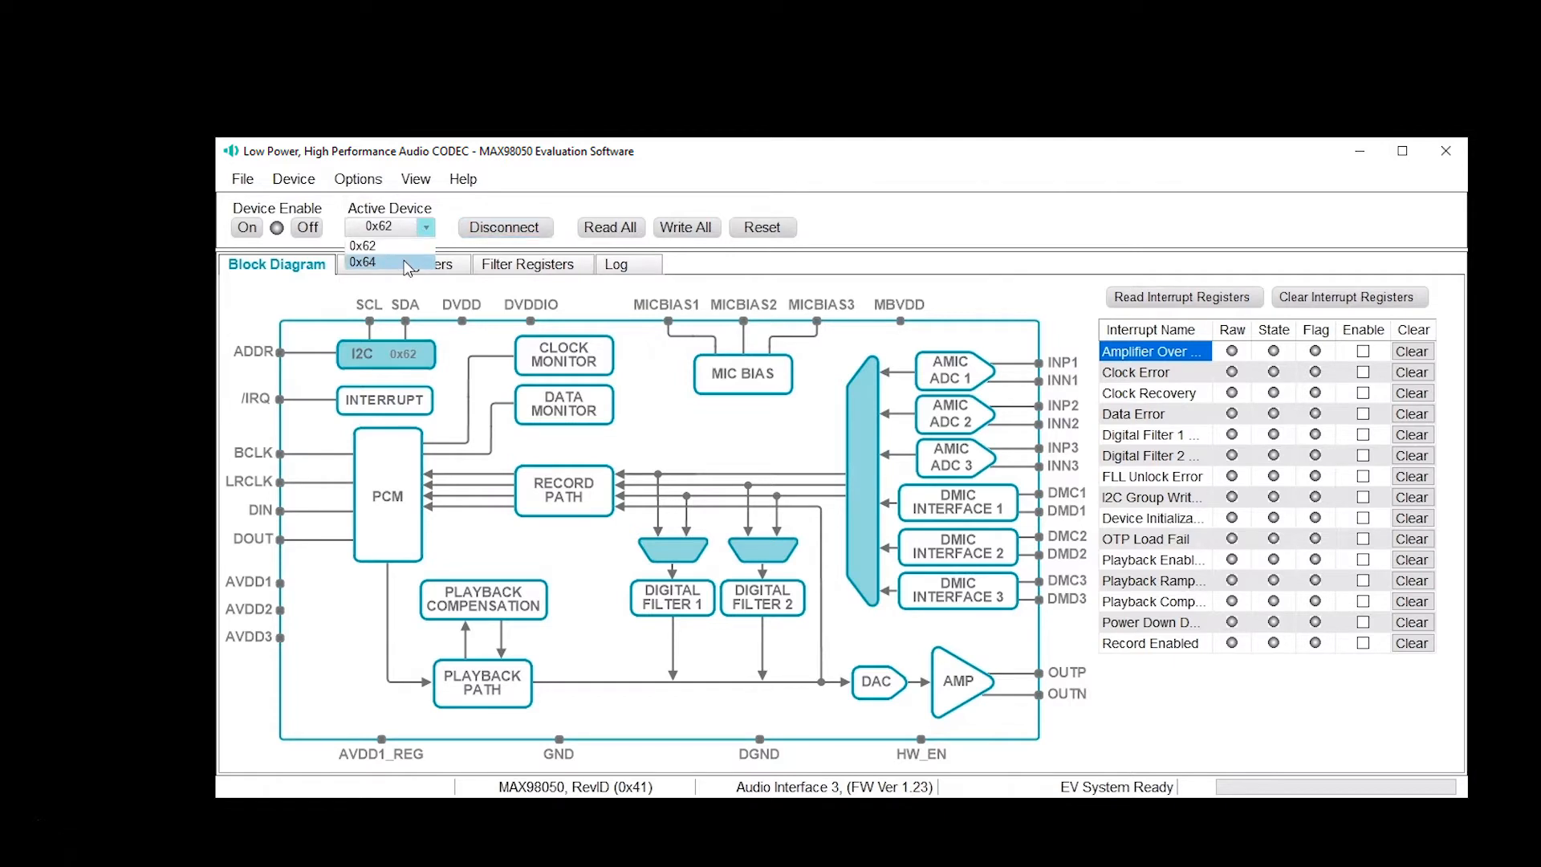
pyautogui.click(407, 264)
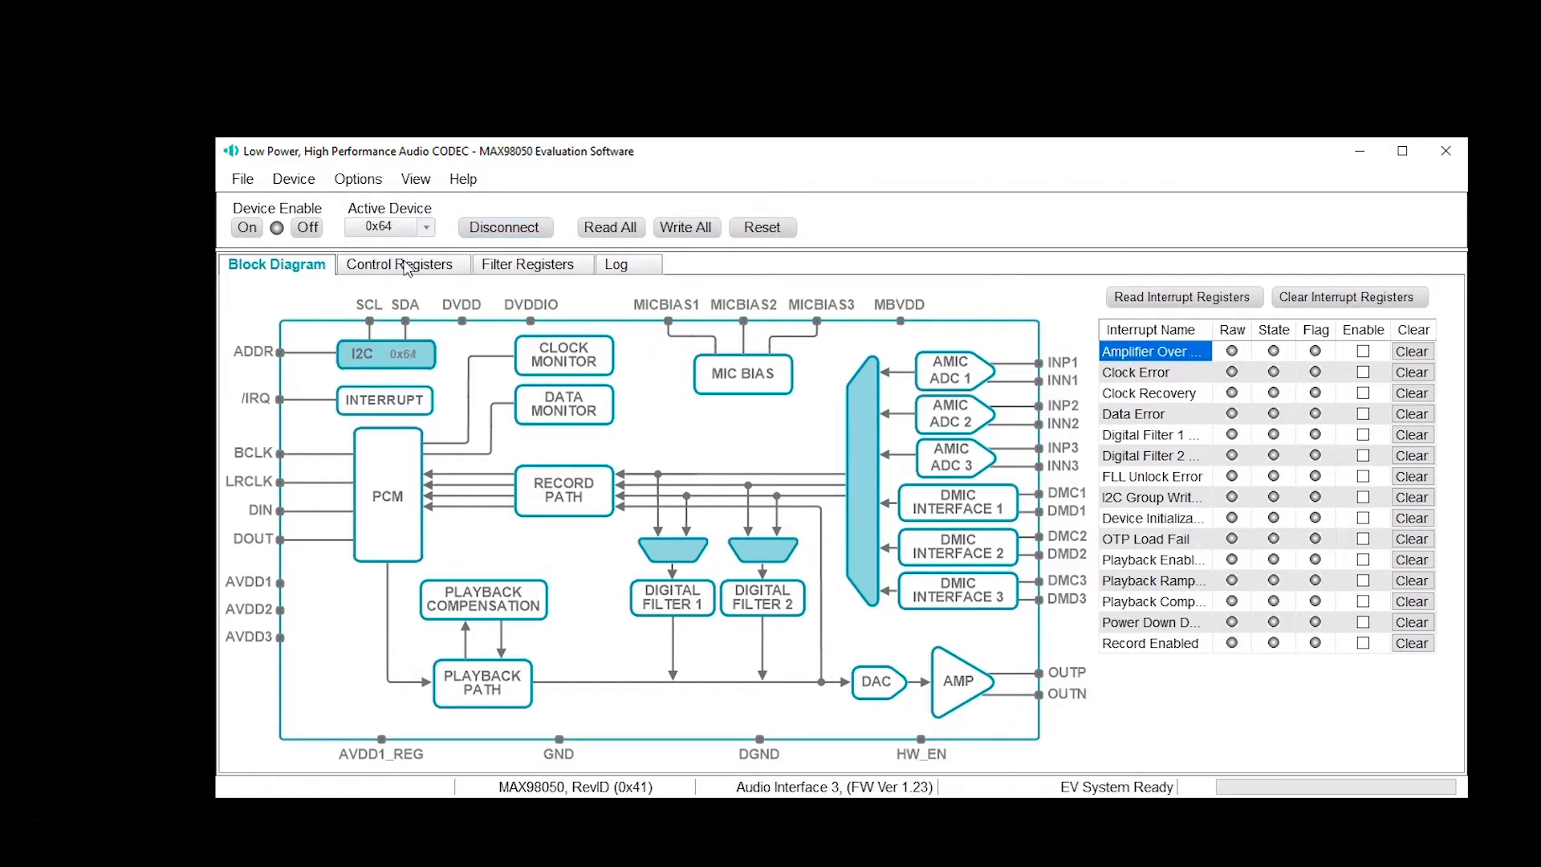
# Step: Set the active device to 0x62 and read all of its registers
pyautogui.click(430, 231)
pyautogui.click(411, 248)
pyautogui.click(620, 234)
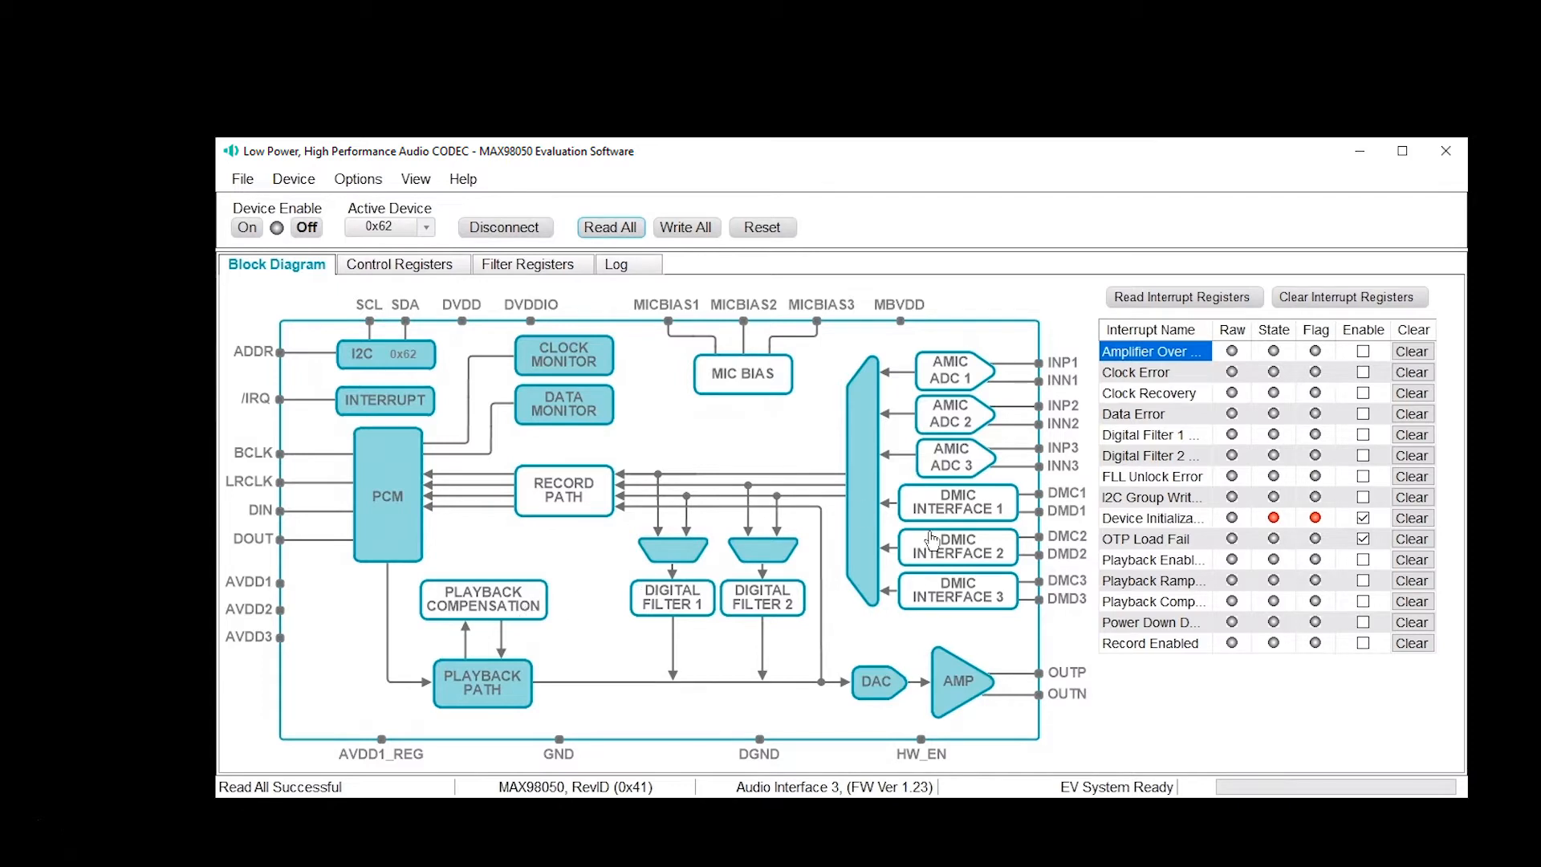
# Step: Examine the PCM setup and the analog mic bias setup from the block diagram, closing each dialog
pyautogui.click(382, 554)
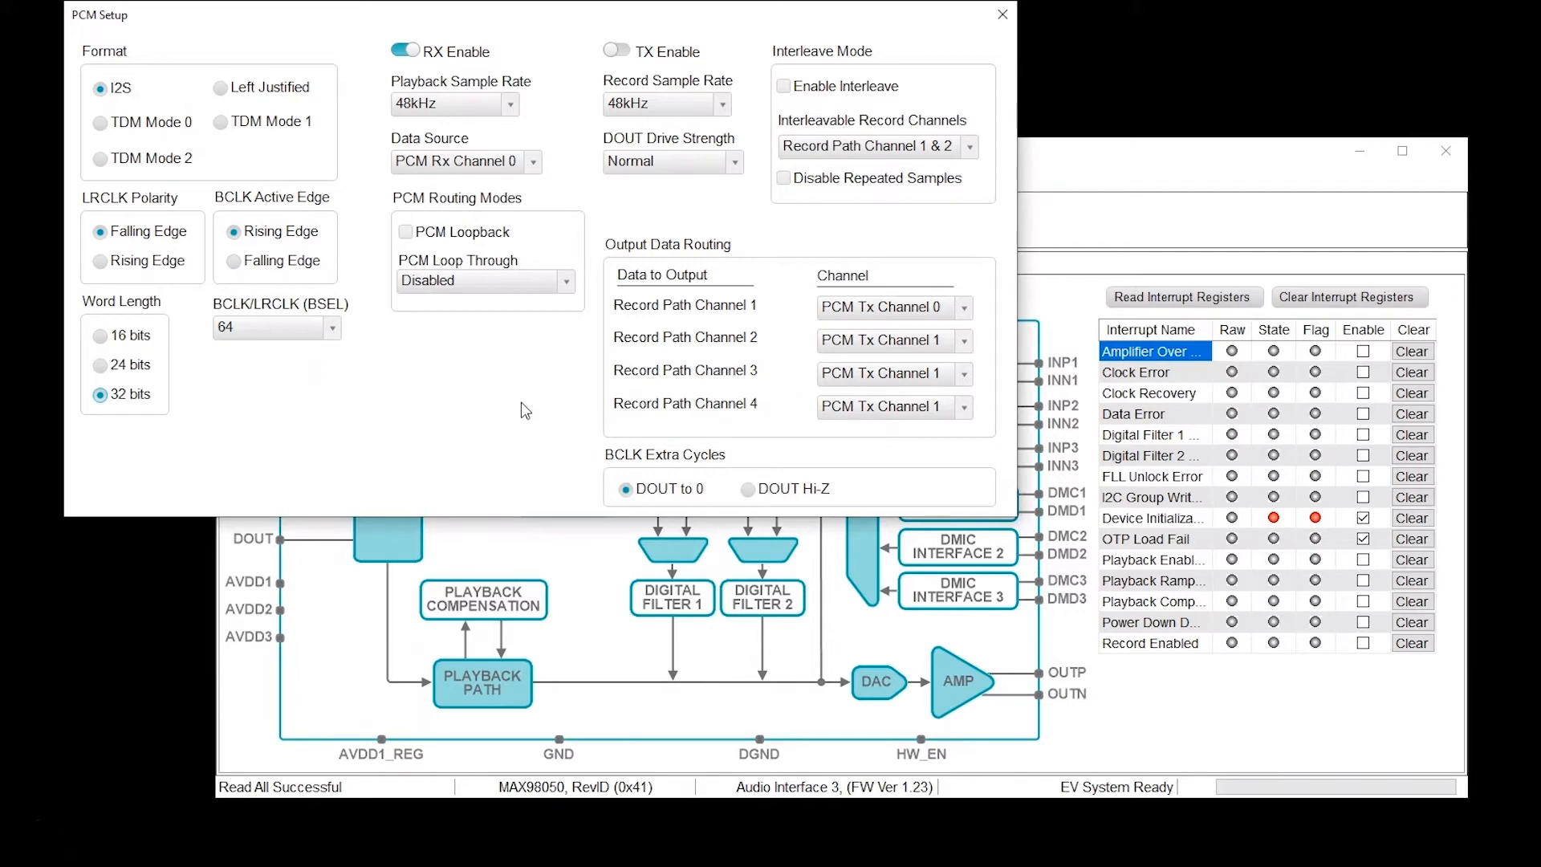
pyautogui.click(1001, 14)
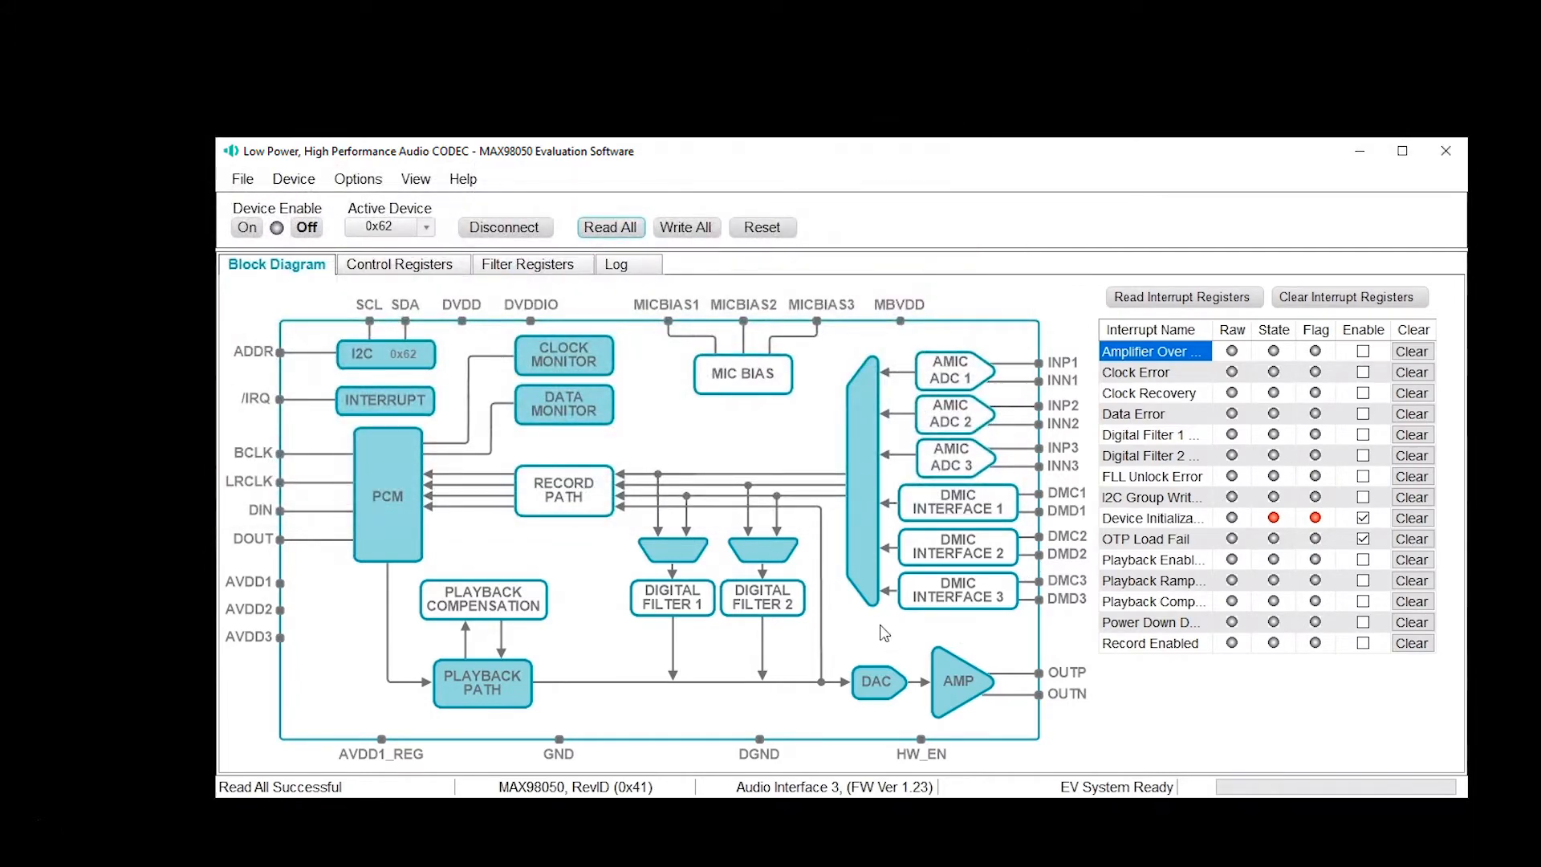
pyautogui.click(740, 374)
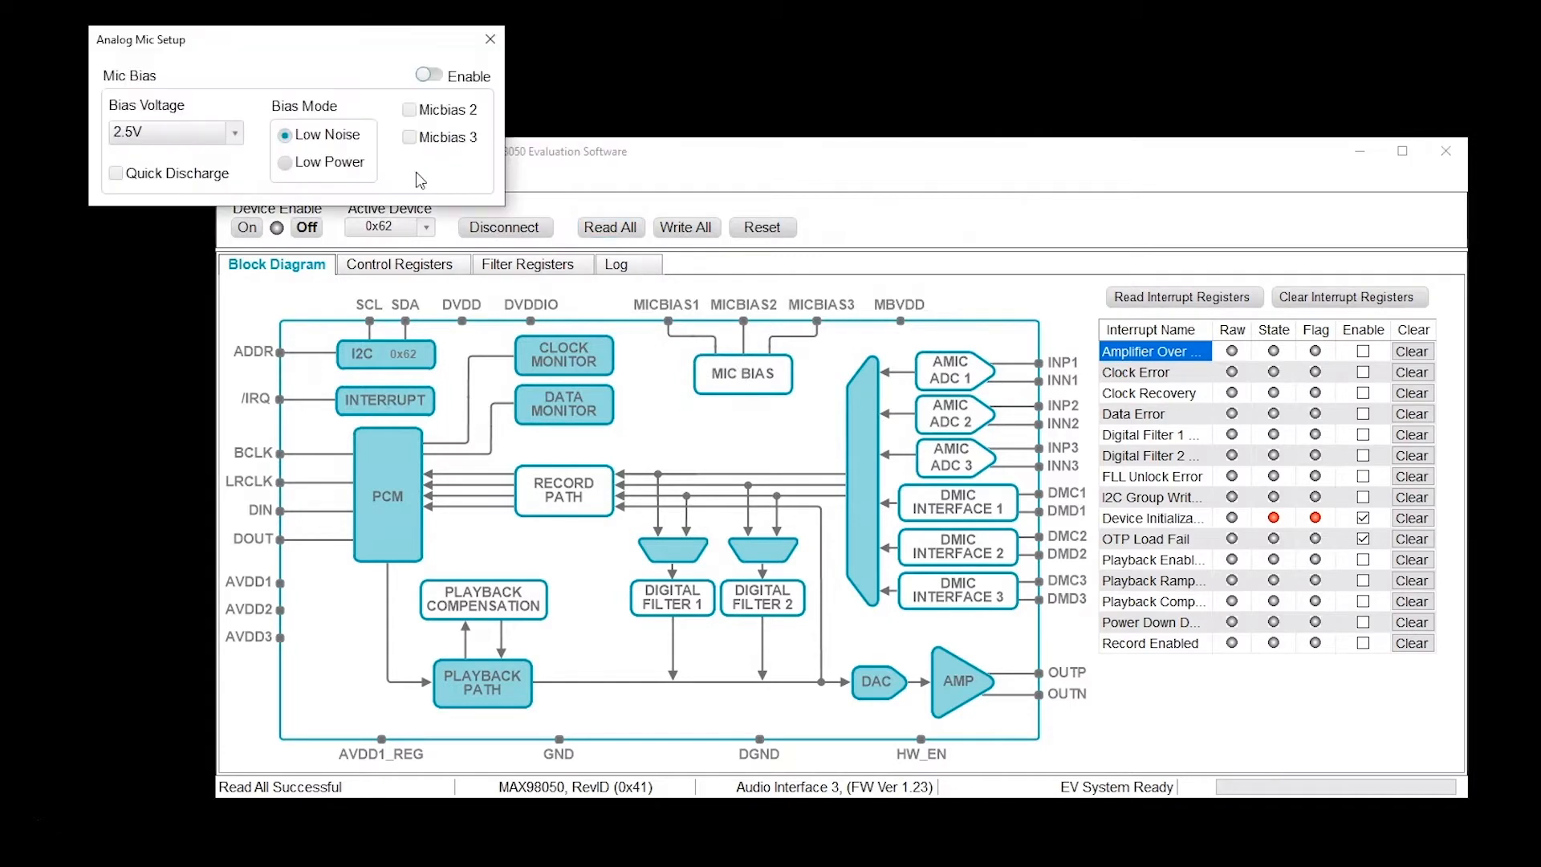
pyautogui.click(491, 40)
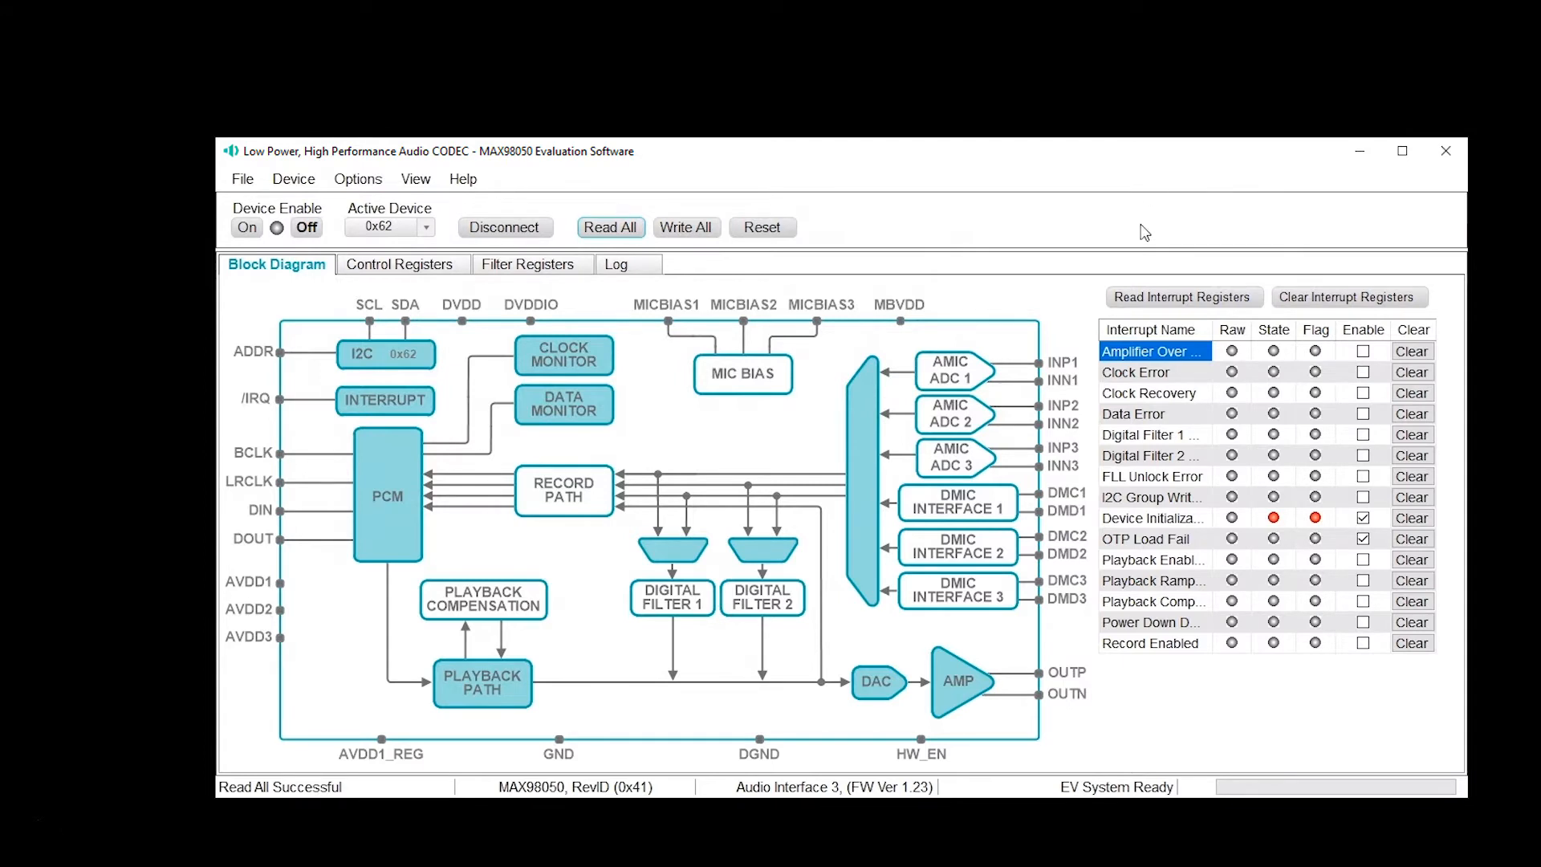
# Step: Examine the control register map from the first to the last address, and return to the block diagram
pyautogui.click(426, 227)
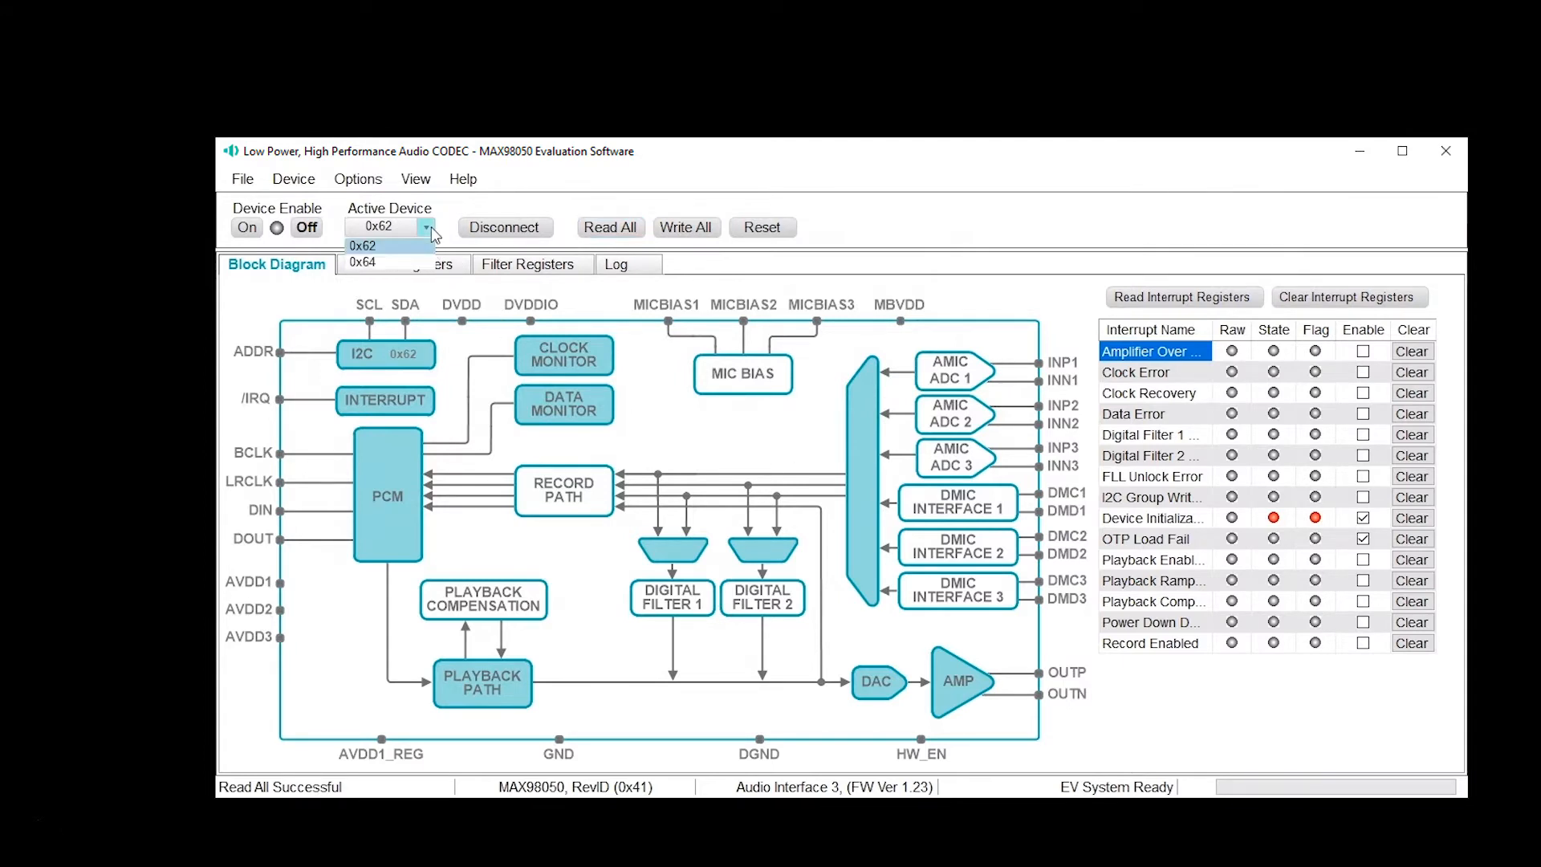
pyautogui.click(427, 273)
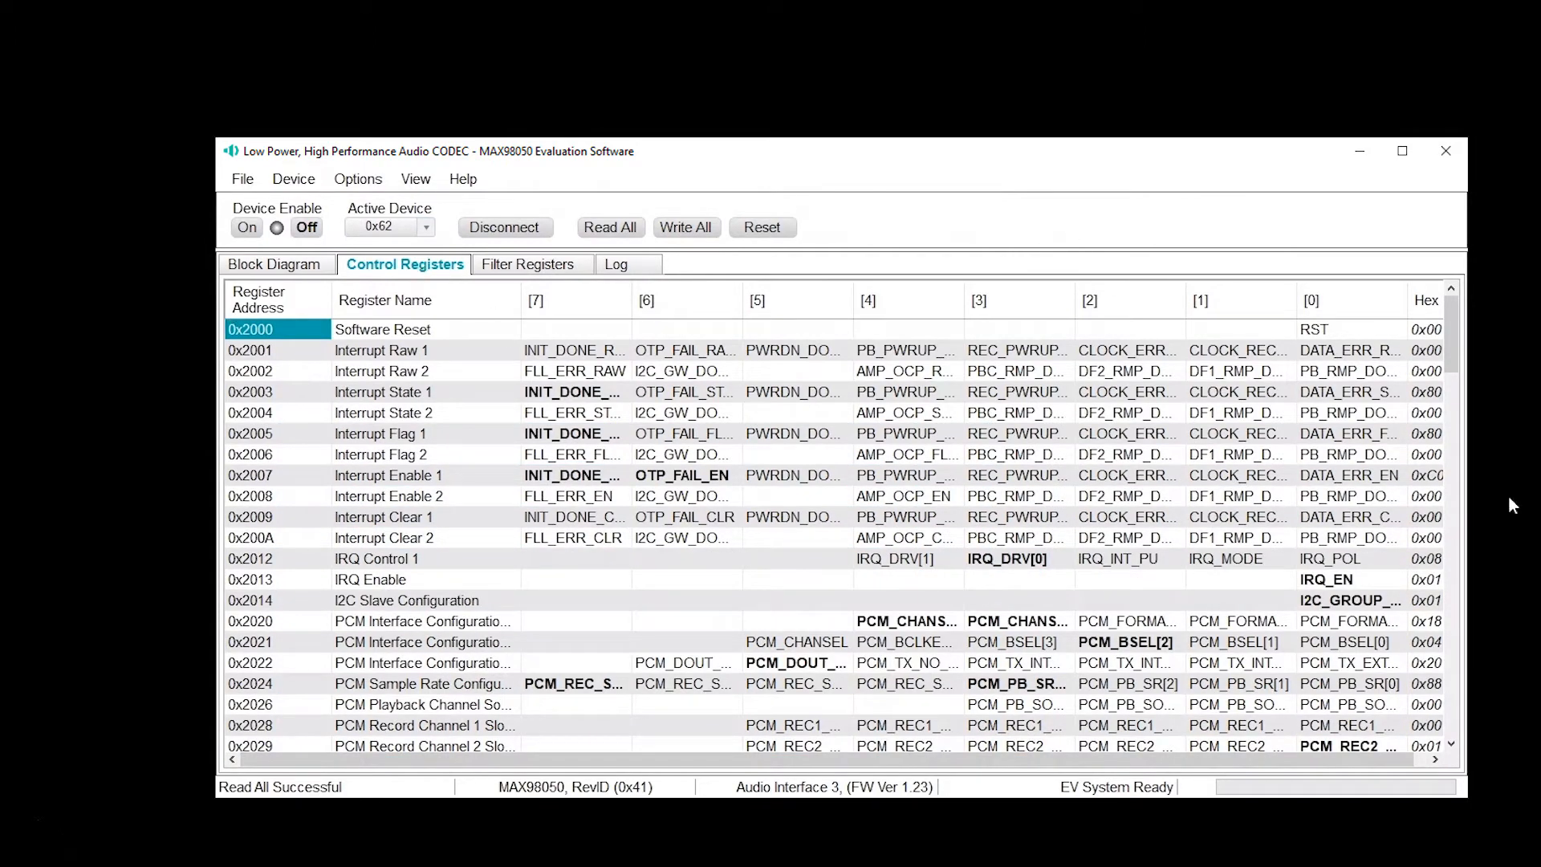
pyautogui.moveTo(1446, 346); pyautogui.dragTo(1450, 726)
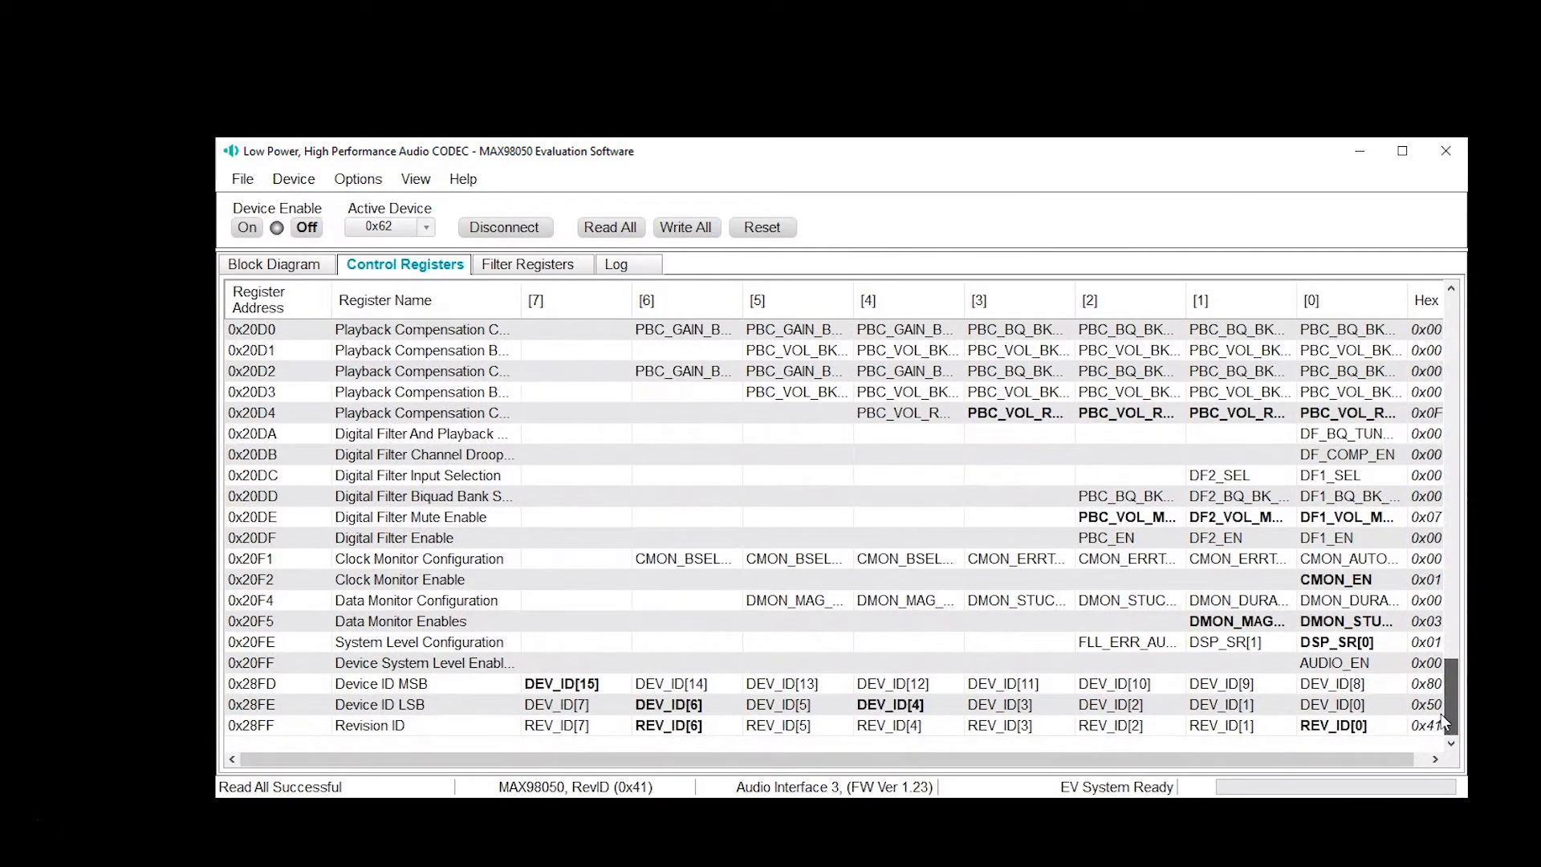
pyautogui.moveTo(1447, 716); pyautogui.dragTo(1447, 334)
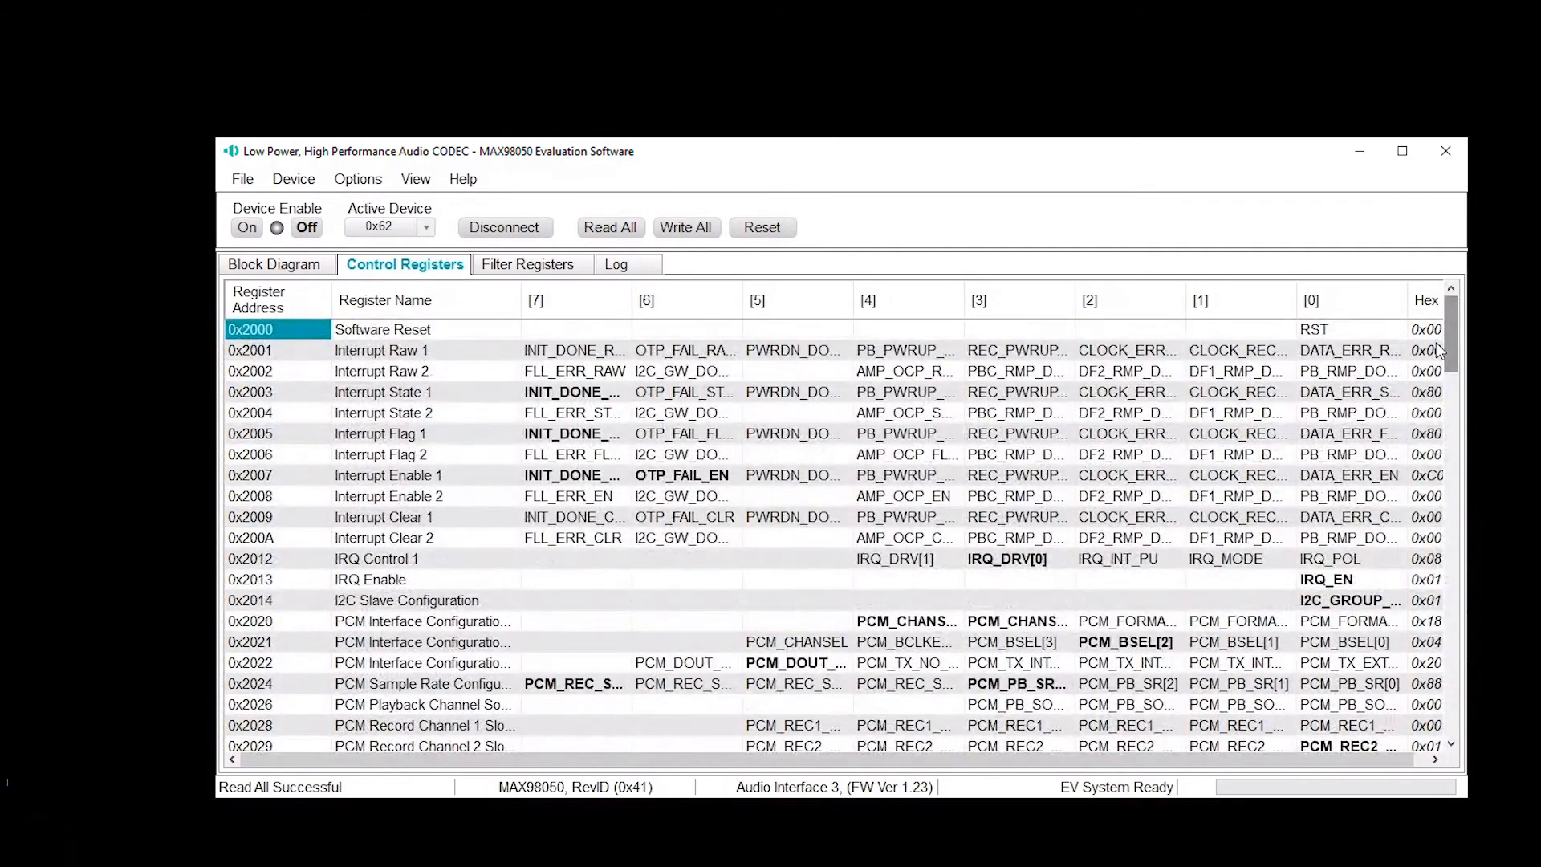
pyautogui.click(275, 265)
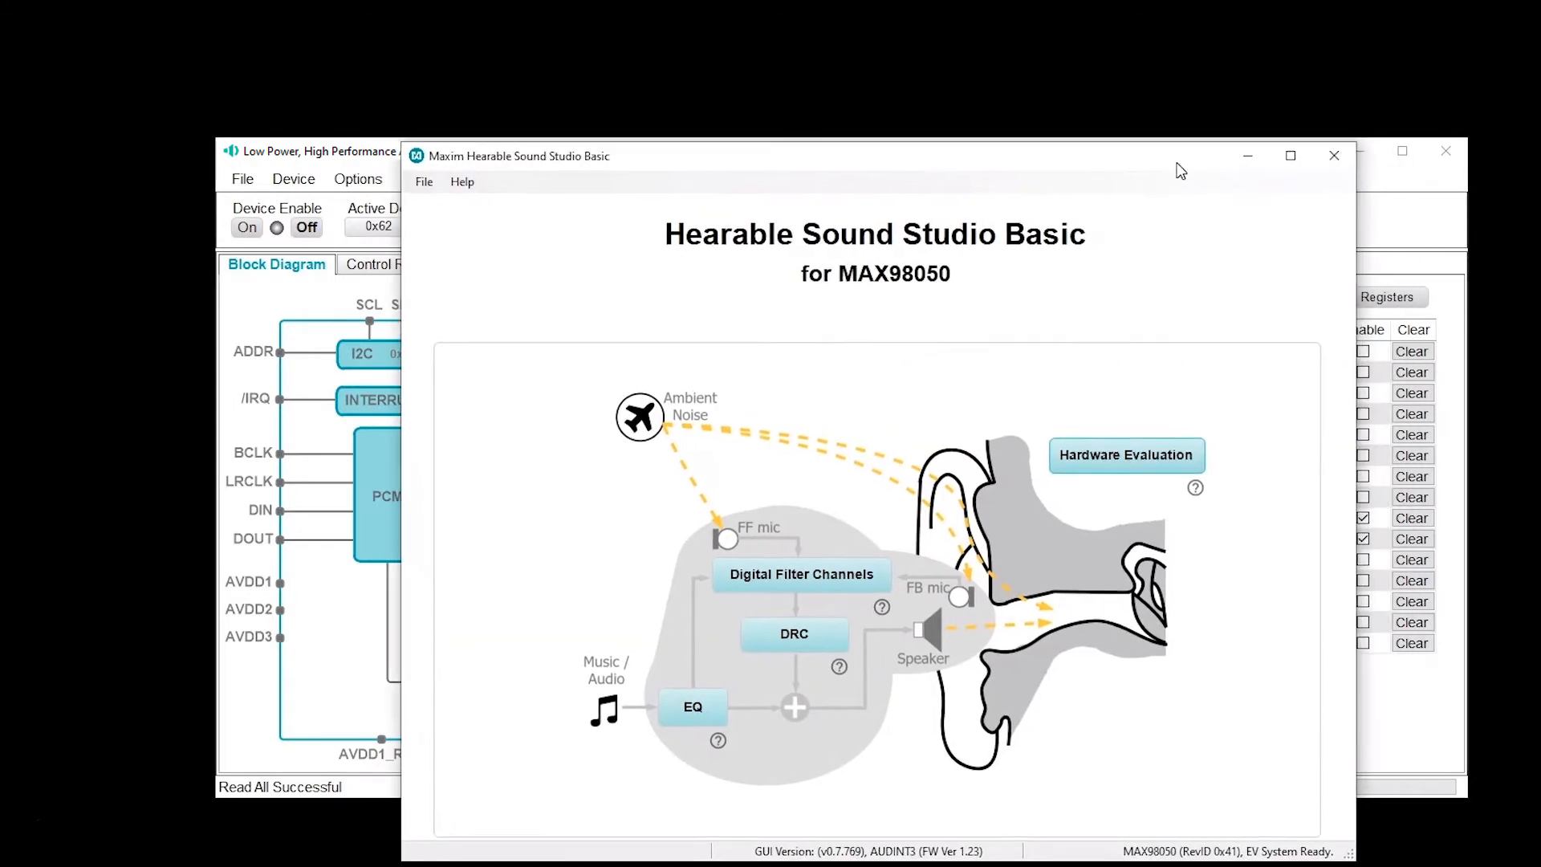
# Step: Minimize the MAX98050 evaluation software, switch to Hearable Sound Studio Basic and open its Digital Filter Channels tuning
pyautogui.click(1423, 197)
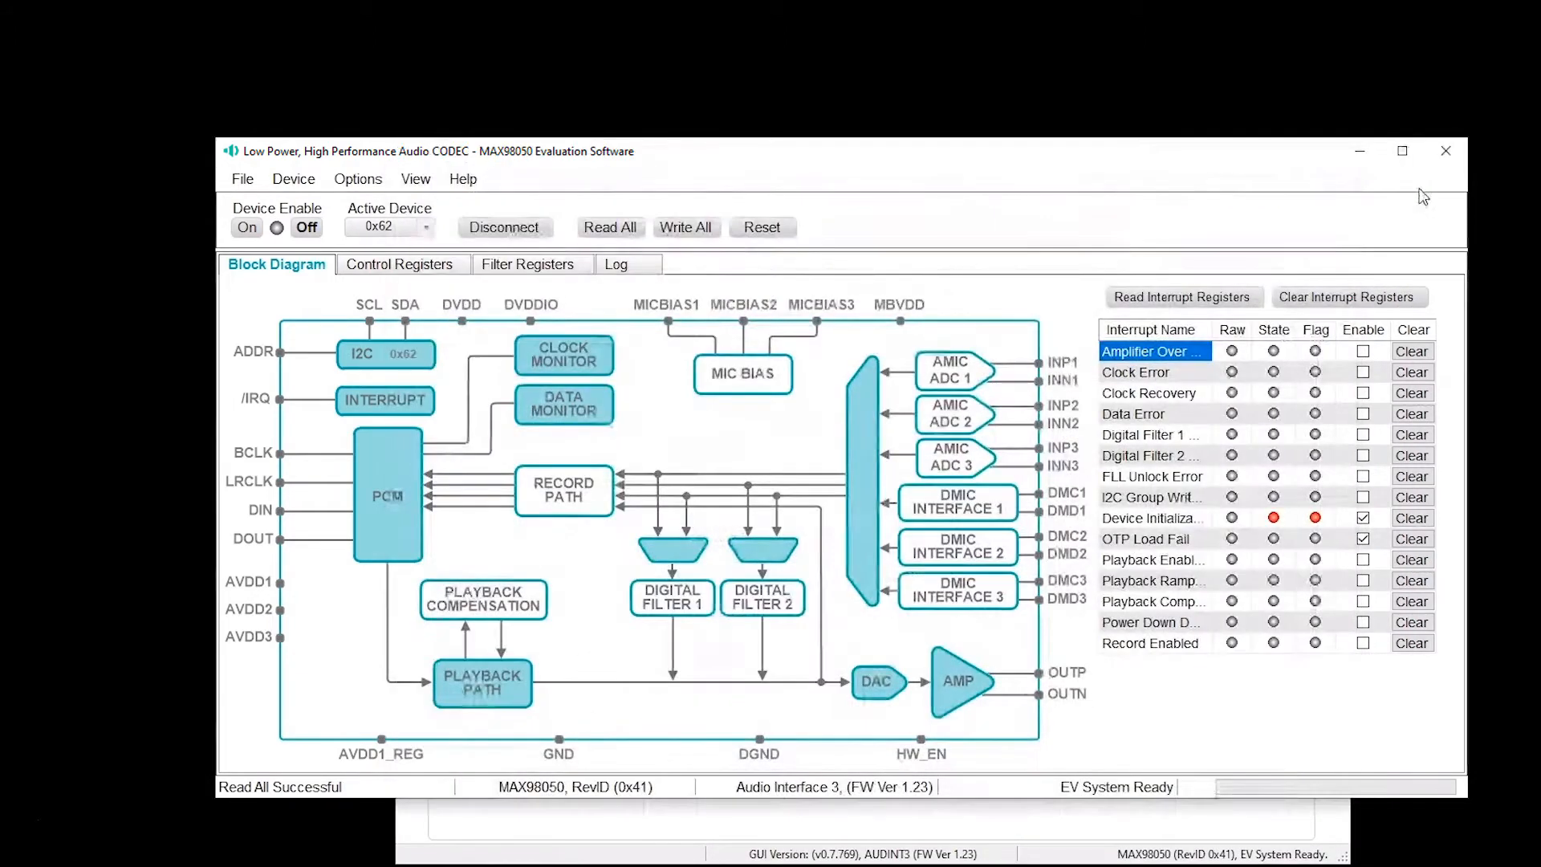
pyautogui.click(1359, 151)
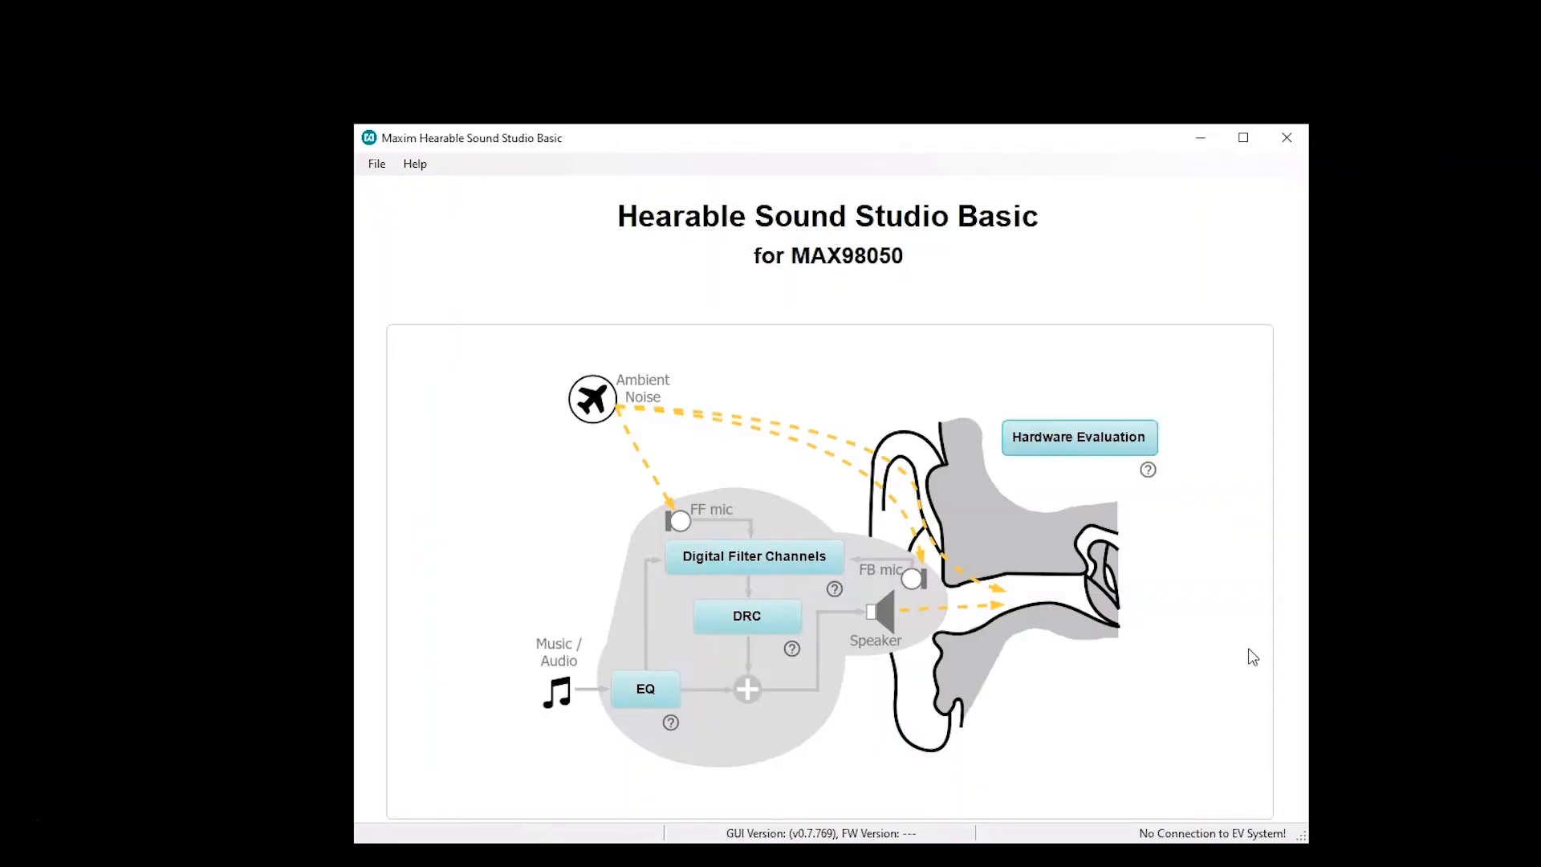
pyautogui.click(732, 562)
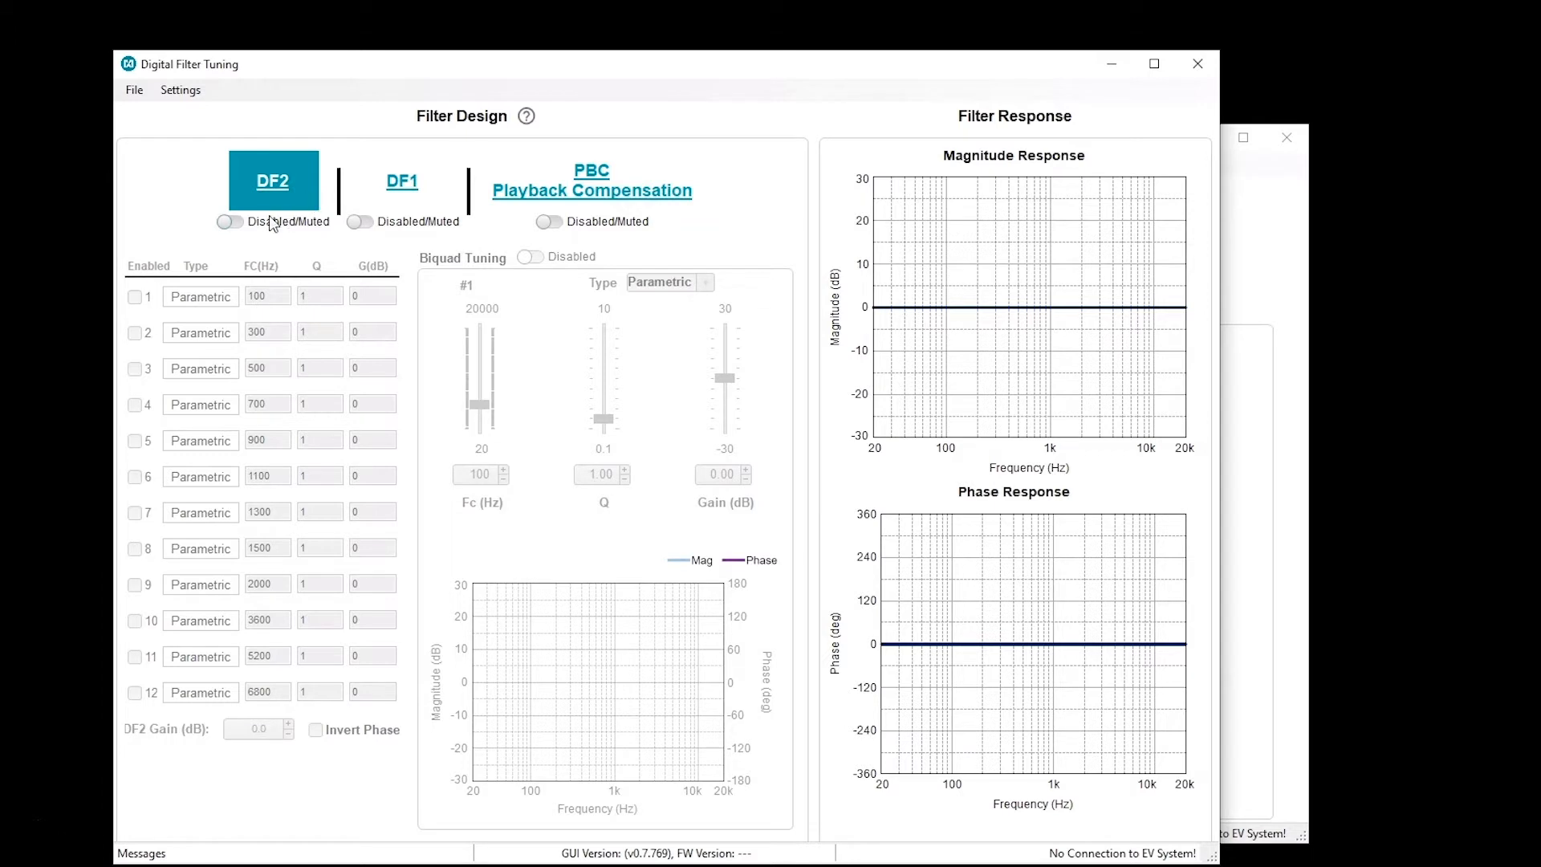
# Step: Enable and unmute DF2 and enable its biquad 1, keeping the Parametric filter type
pyautogui.click(233, 223)
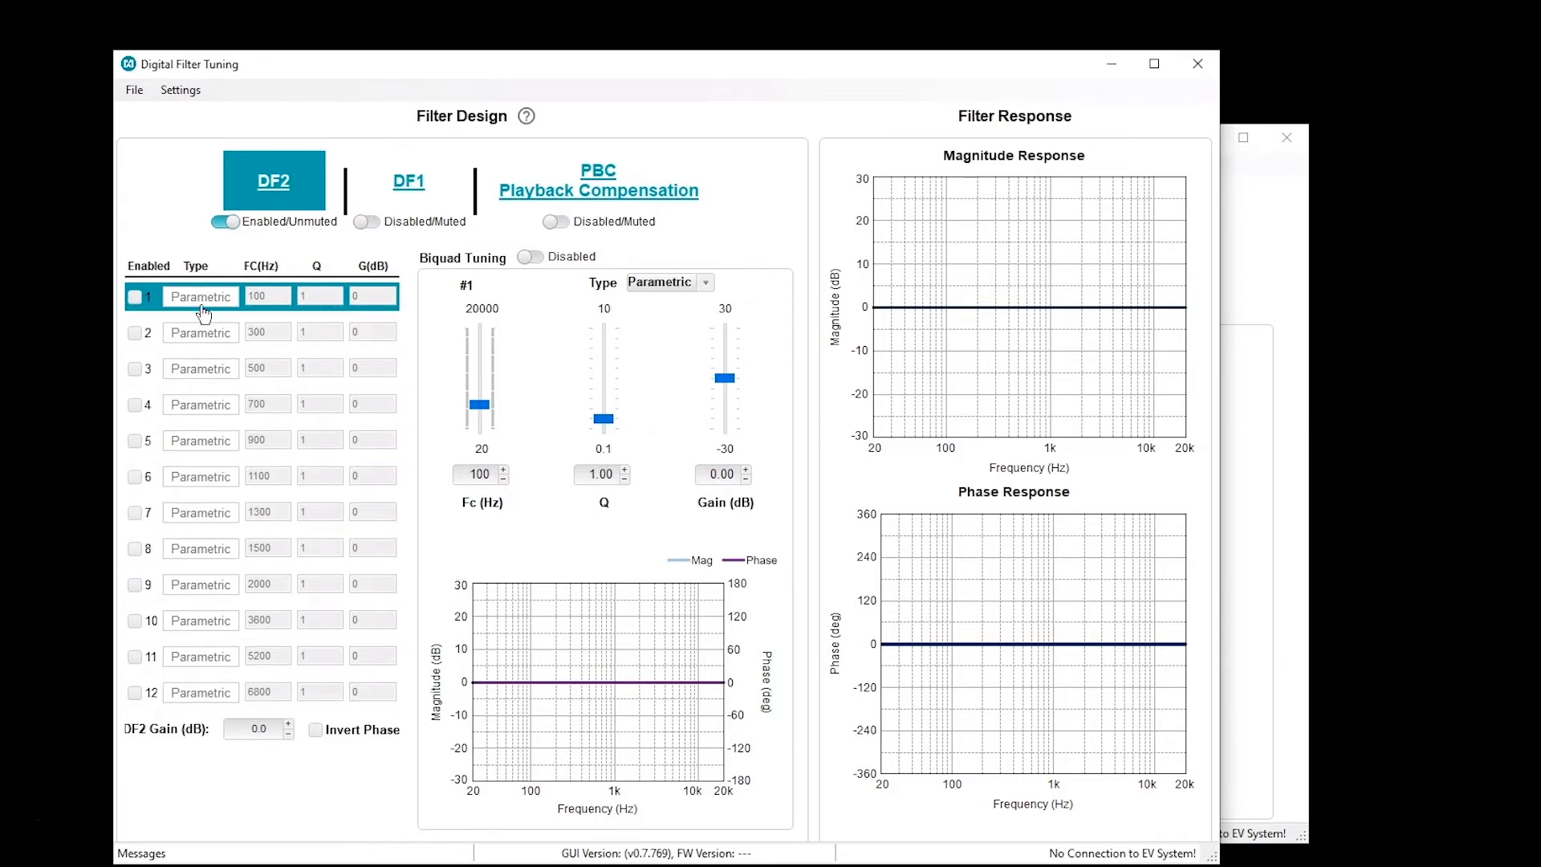
pyautogui.click(134, 300)
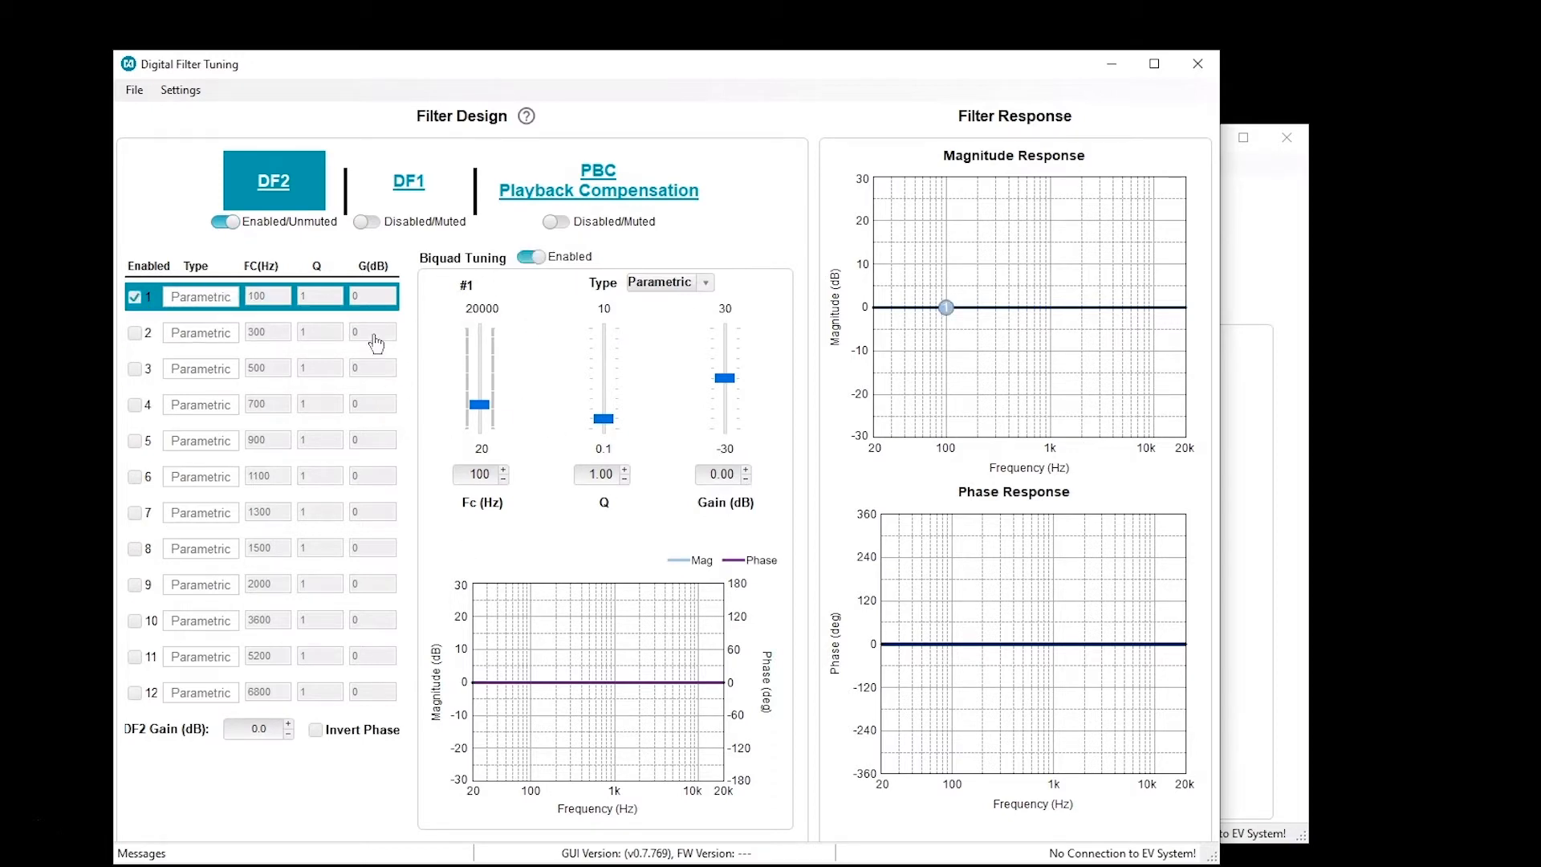
pyautogui.click(705, 283)
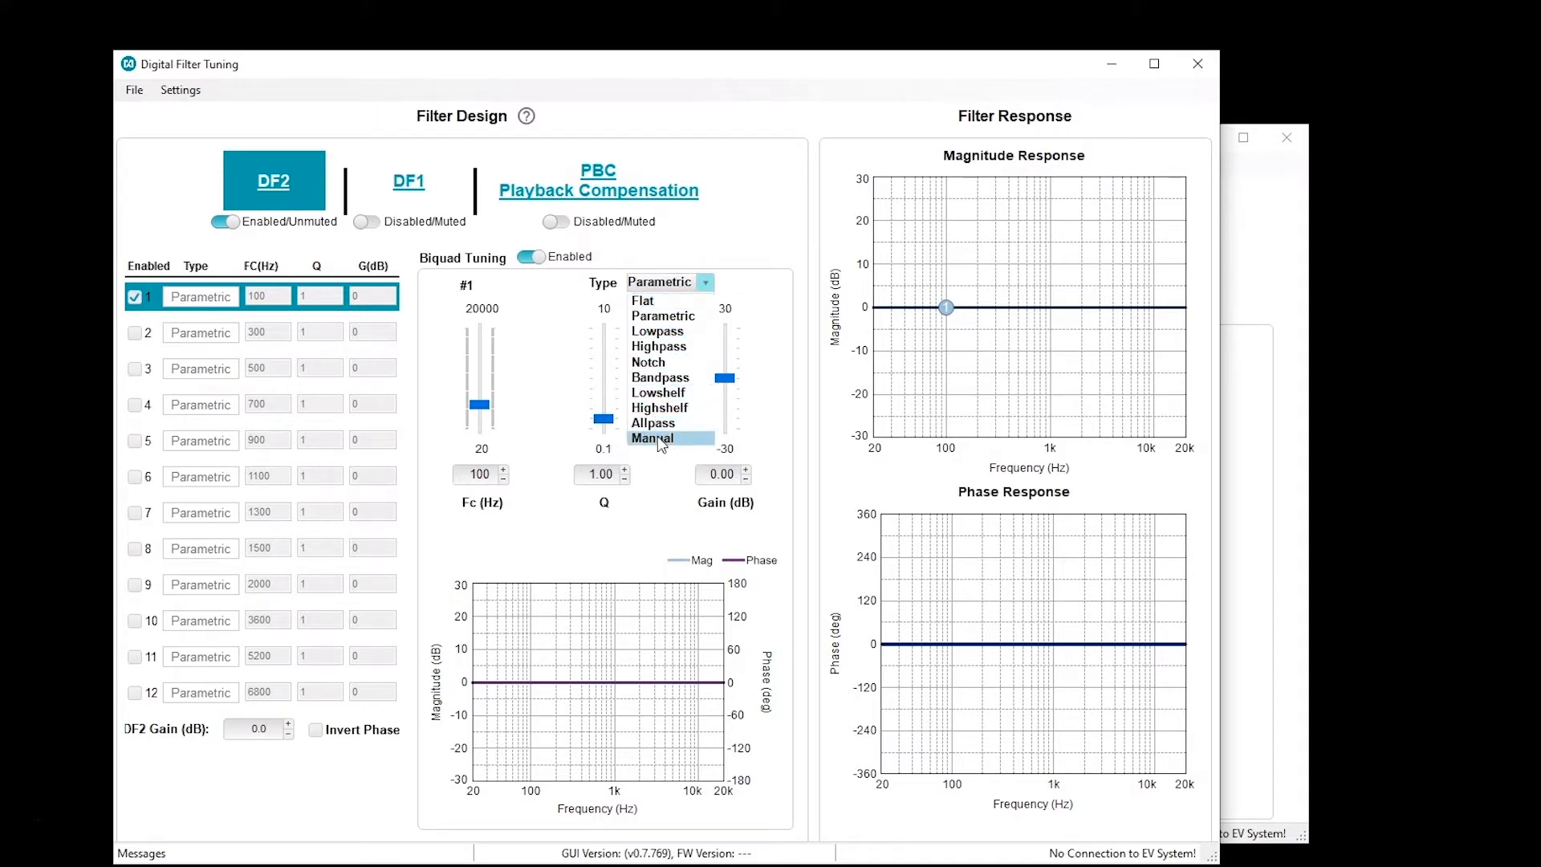
pyautogui.click(746, 343)
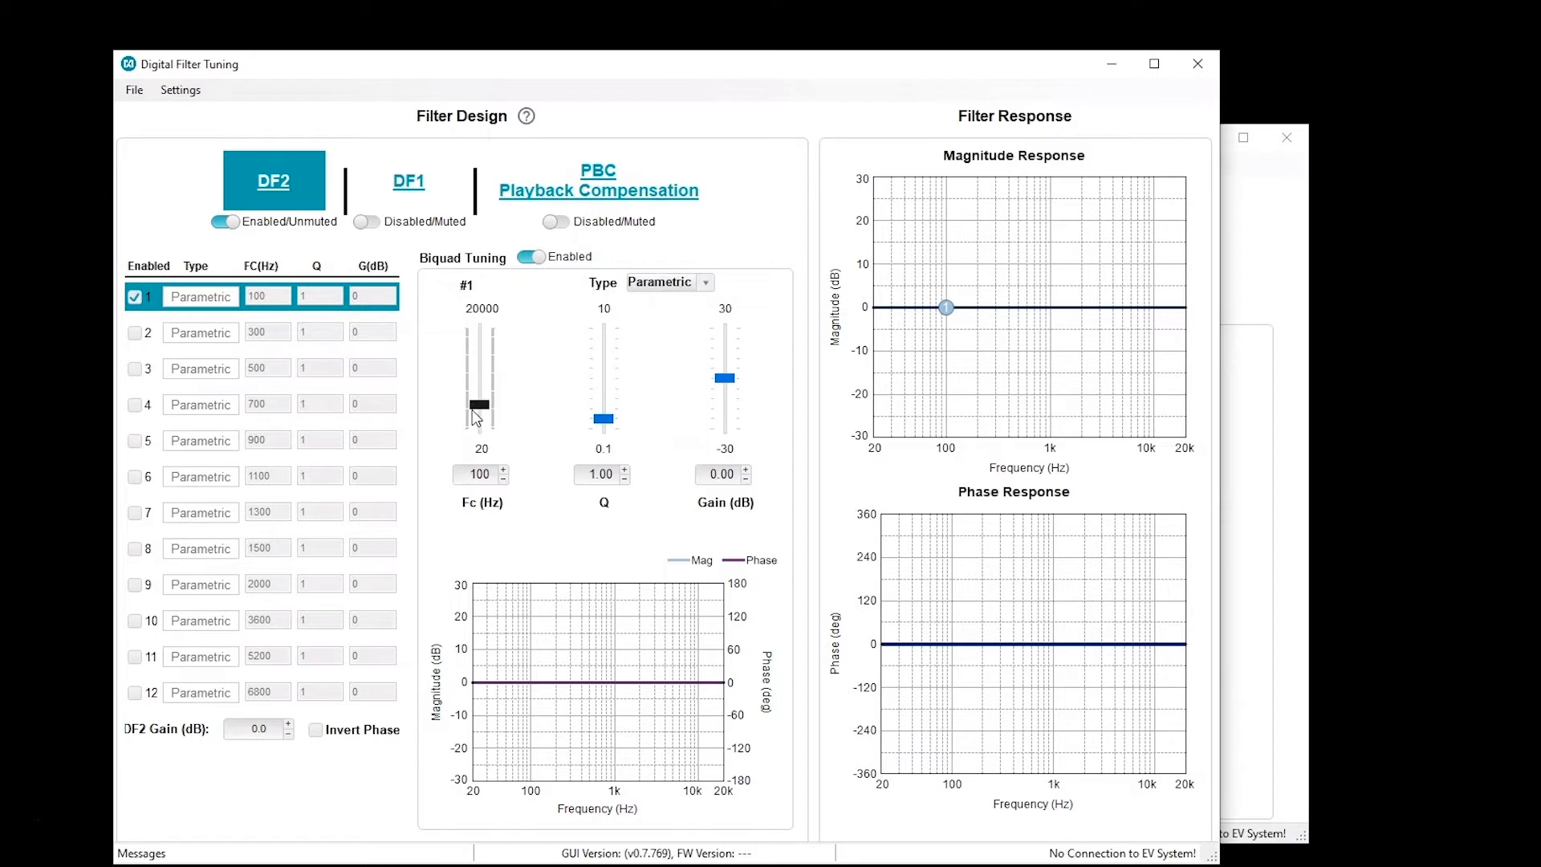
# Step: Tune DF2 biquad 1 to a center frequency of about 1137 Hz, Q 4.77 and gain 12.45 dB
pyautogui.moveTo(478, 411); pyautogui.dragTo(480, 371)
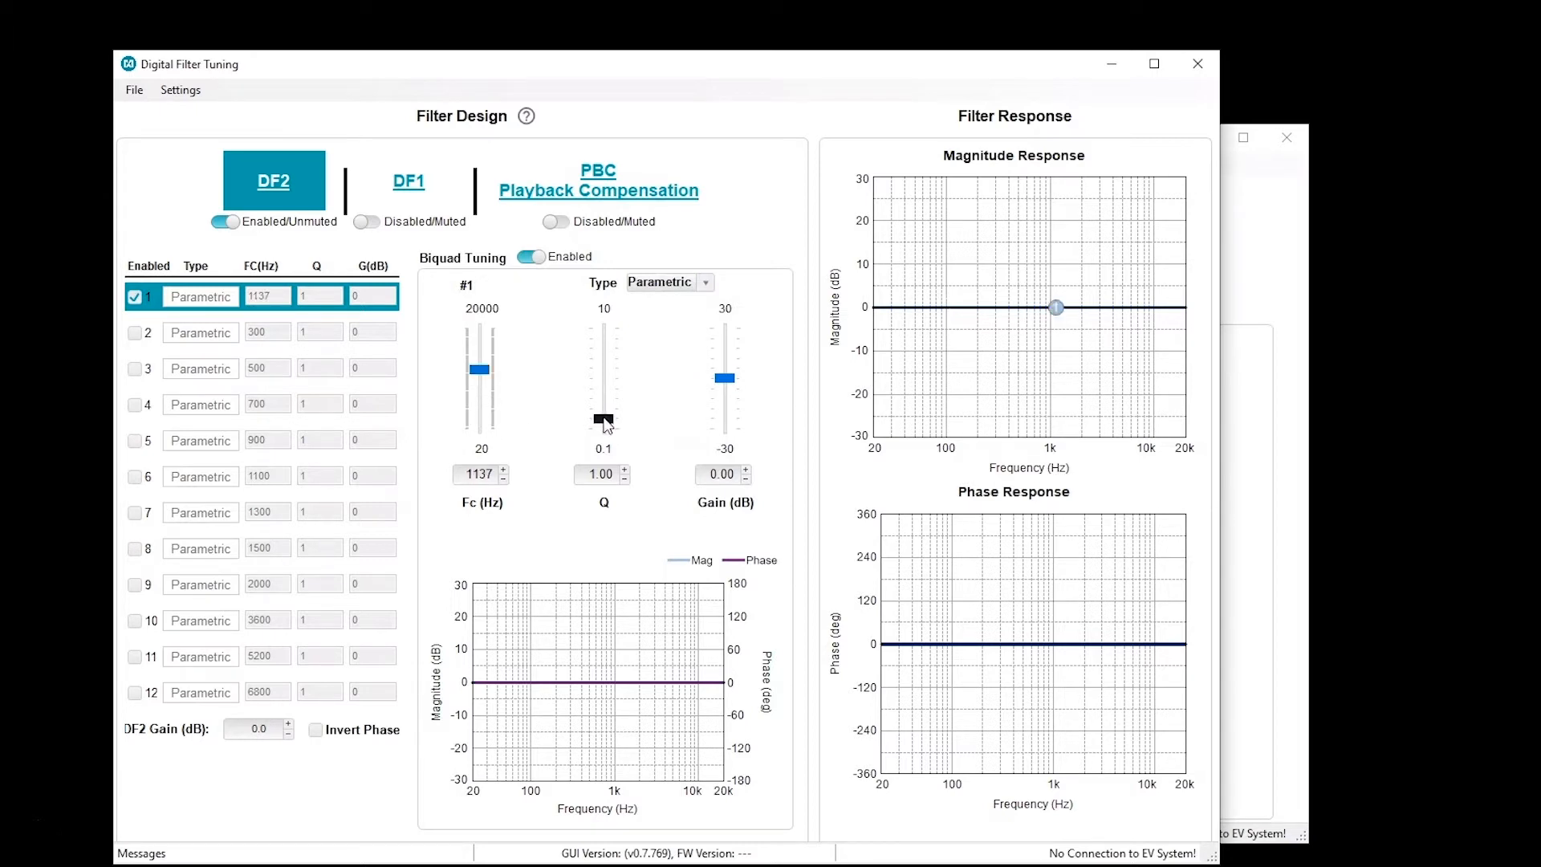
pyautogui.moveTo(606, 401); pyautogui.dragTo(603, 381)
pyautogui.moveTo(737, 383); pyautogui.dragTo(733, 363)
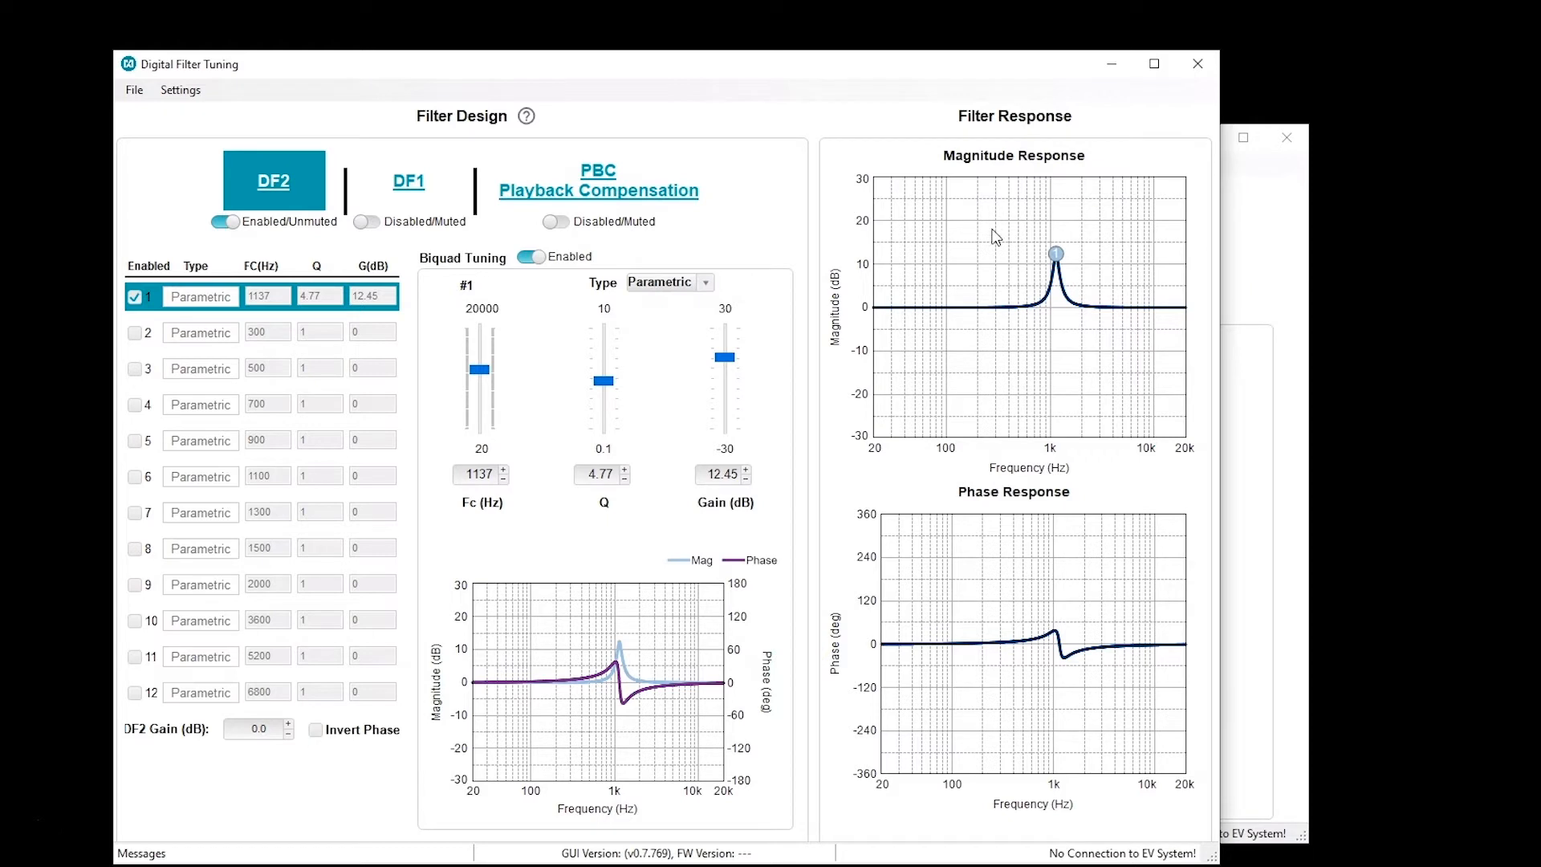
# Step: Enable DF2 biquad 2 and tune it to a center frequency of about 375 Hz and a gain of about -10.19 dB
pyautogui.click(134, 333)
pyautogui.click(178, 334)
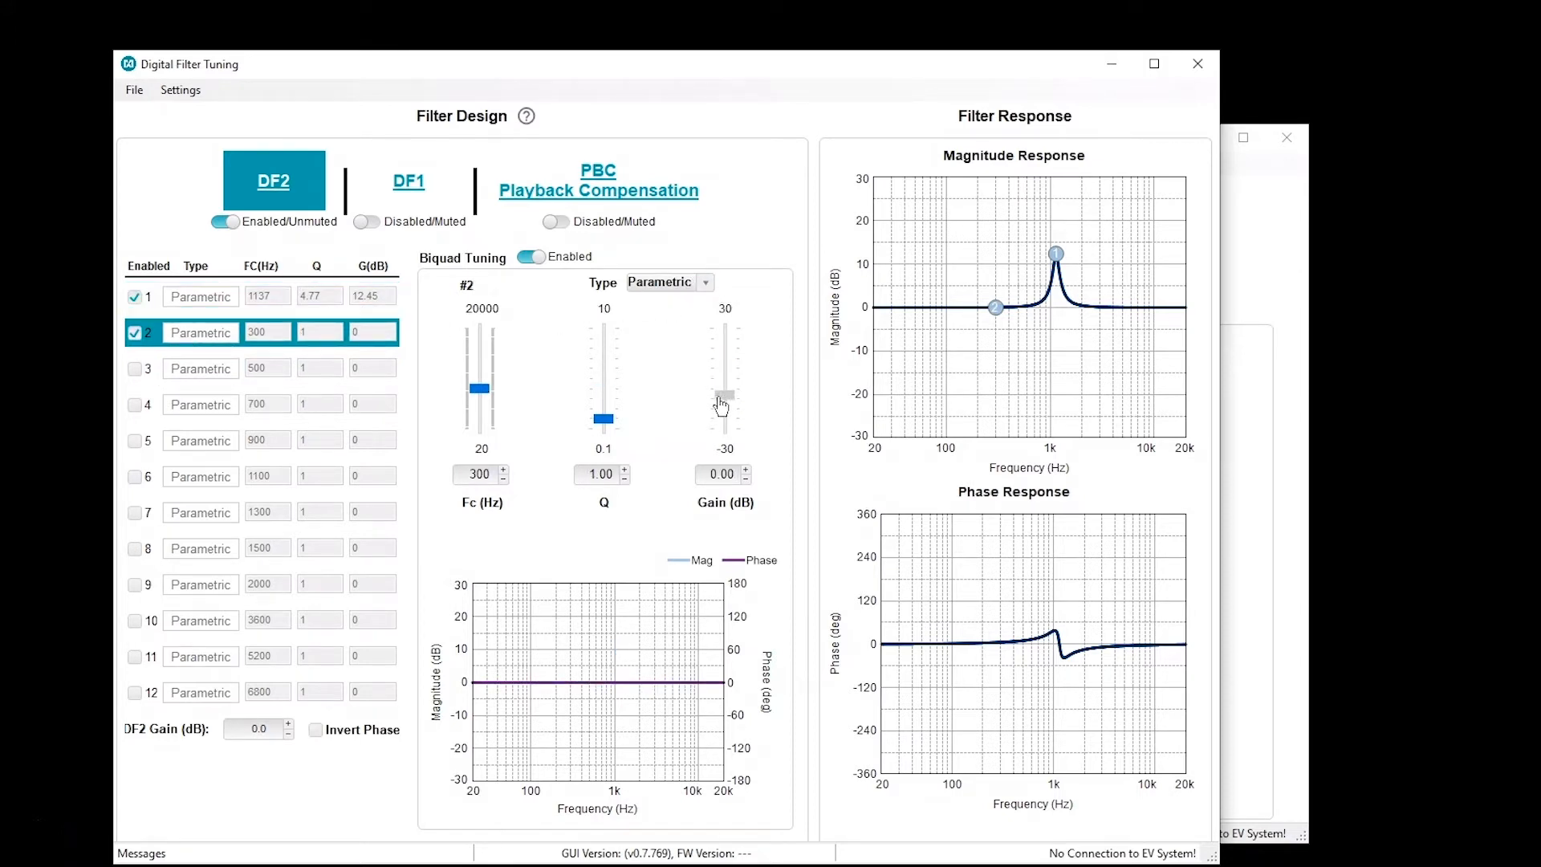
pyautogui.moveTo(725, 378); pyautogui.dragTo(725, 394)
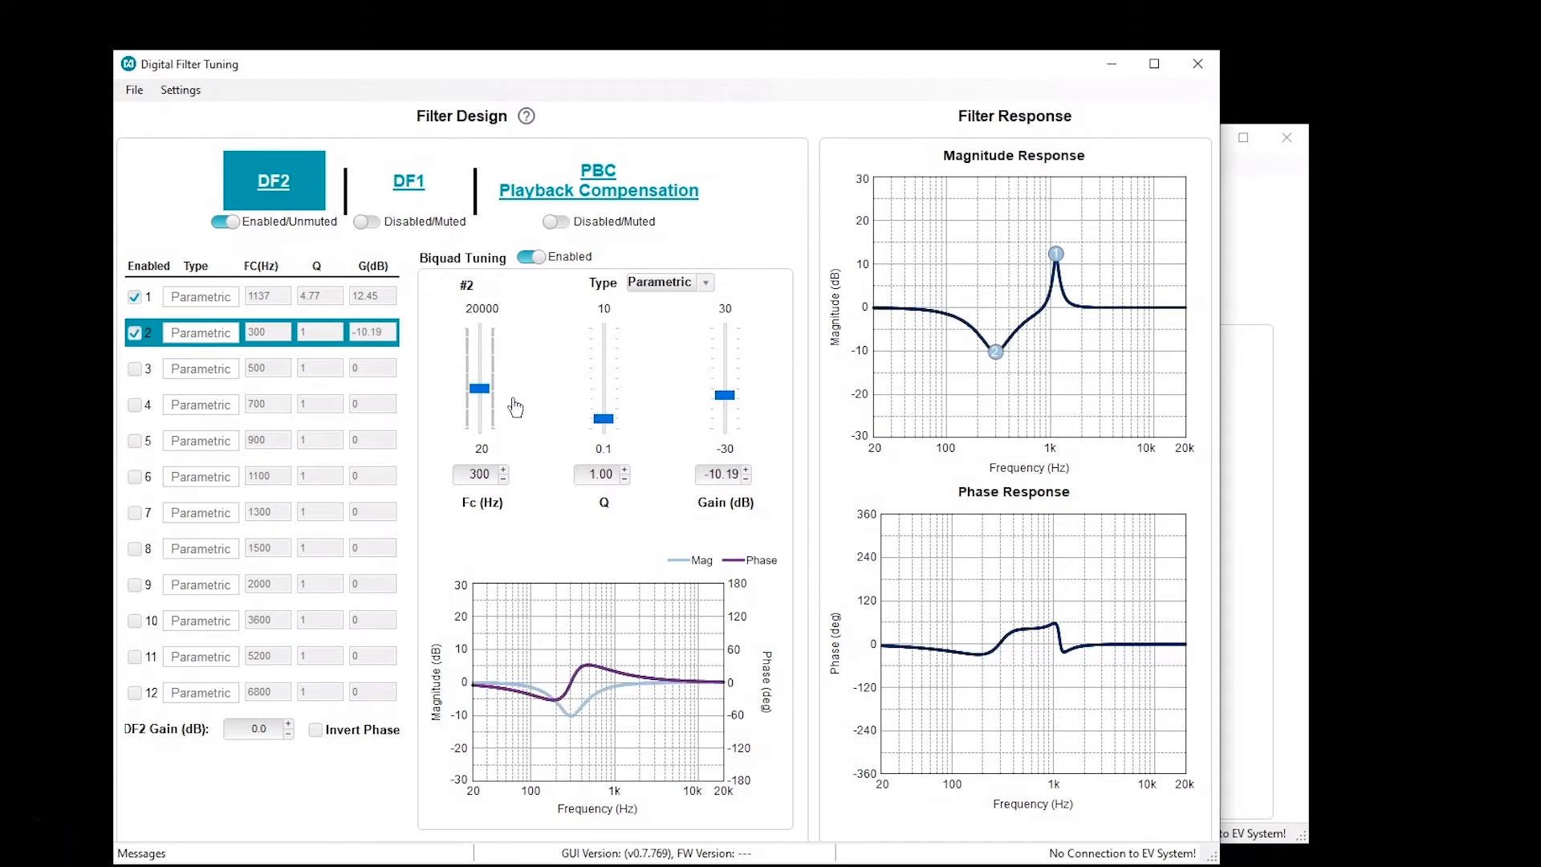
pyautogui.moveTo(480, 376); pyautogui.dragTo(480, 385)
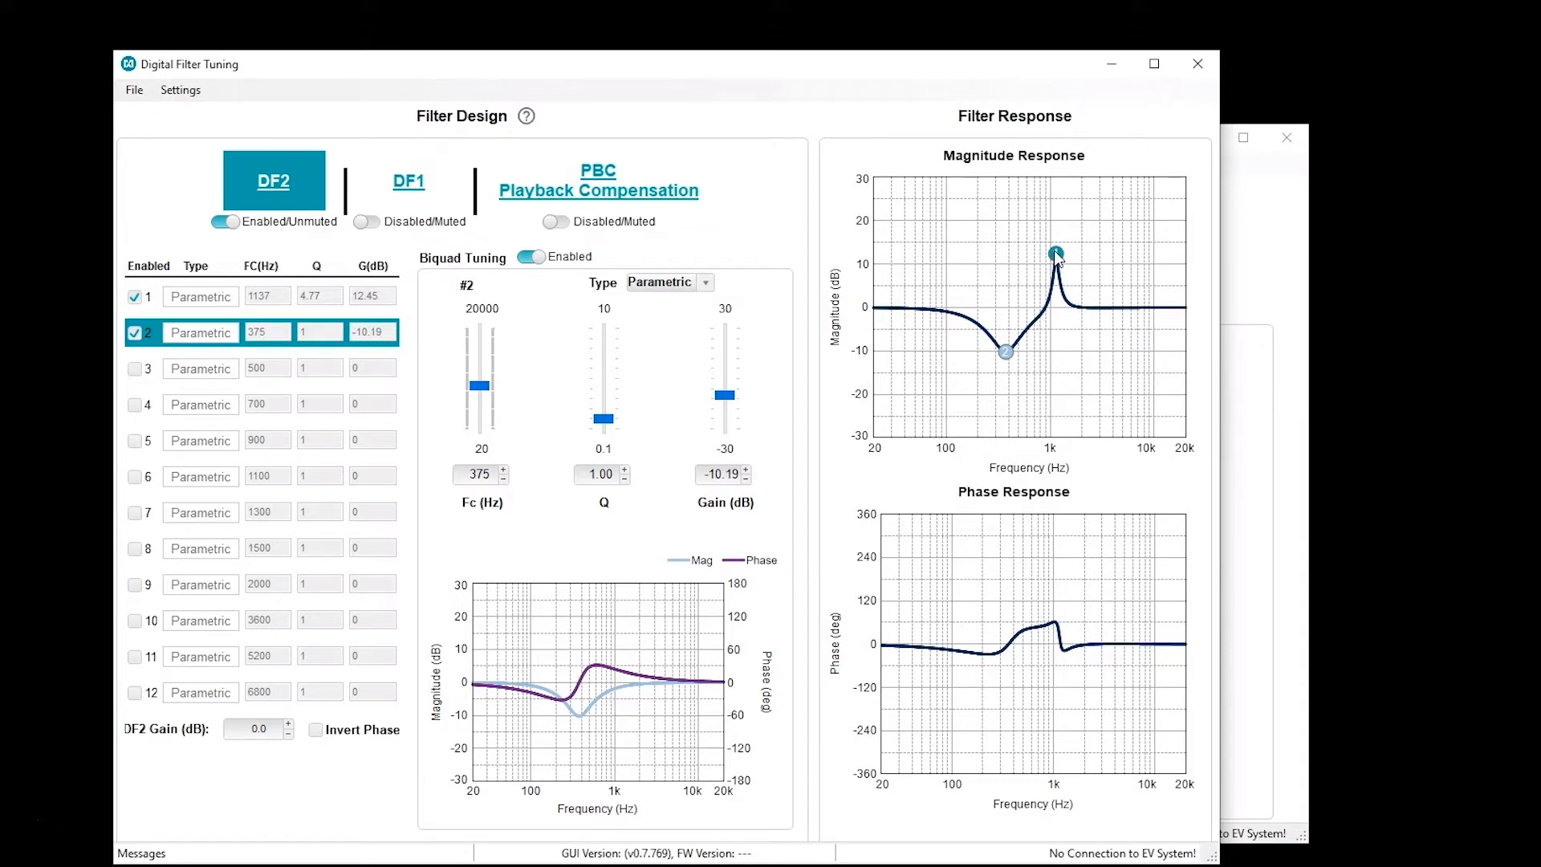
# Step: Move biquad 1's point on the magnitude response plot to about 2333 Hz and -7.2 dB
pyautogui.moveTo(1057, 255); pyautogui.dragTo(1095, 344)
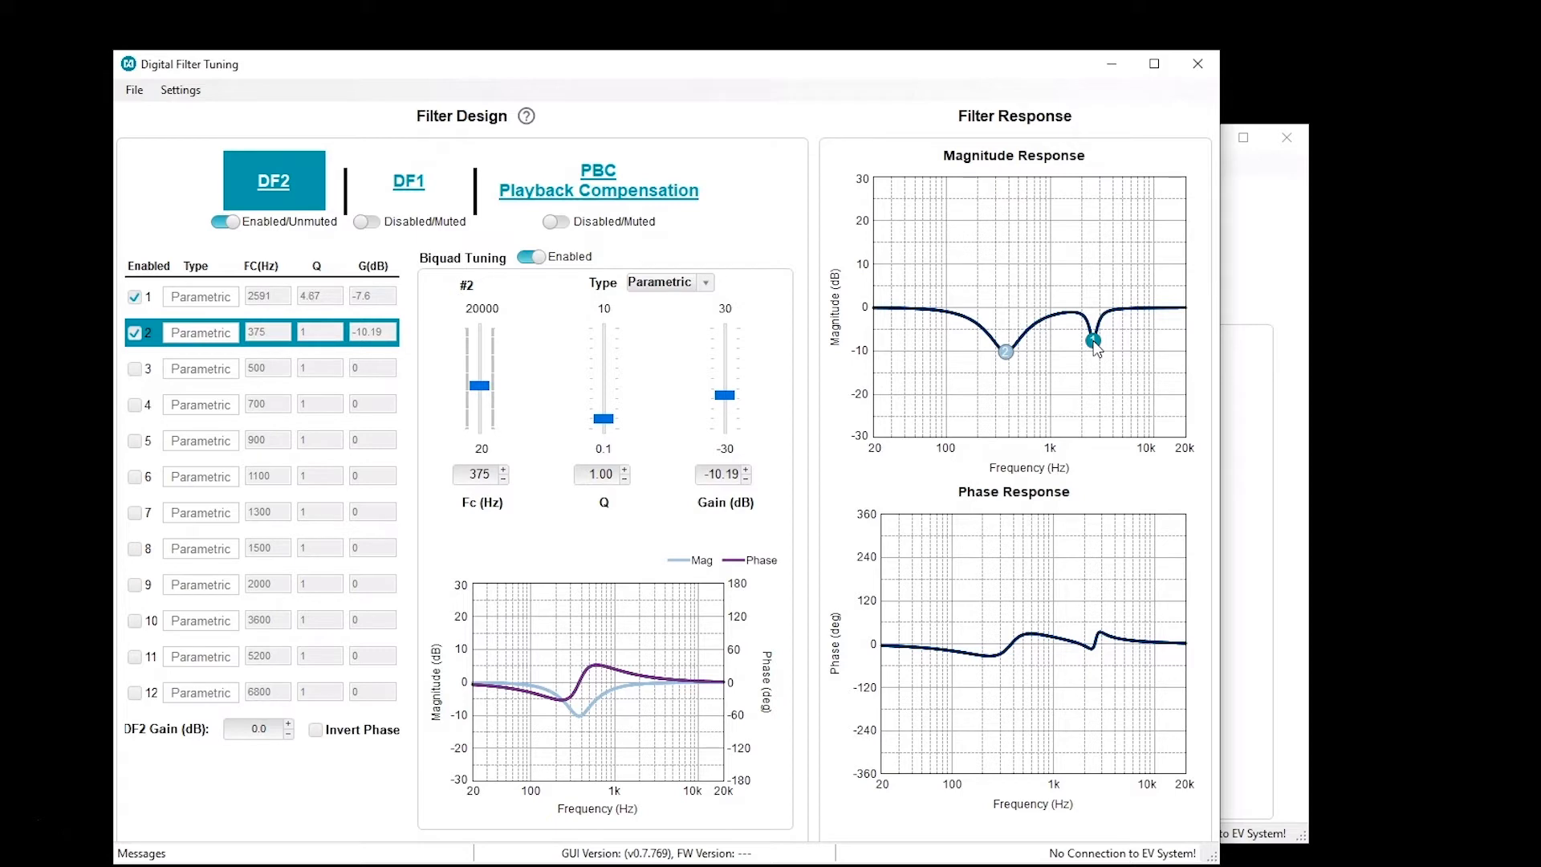
pyautogui.moveTo(1094, 344)
pyautogui.mouseDown()
pyautogui.moveTo(1098, 326)
pyautogui.moveTo(1089, 338)
pyautogui.mouseUp()
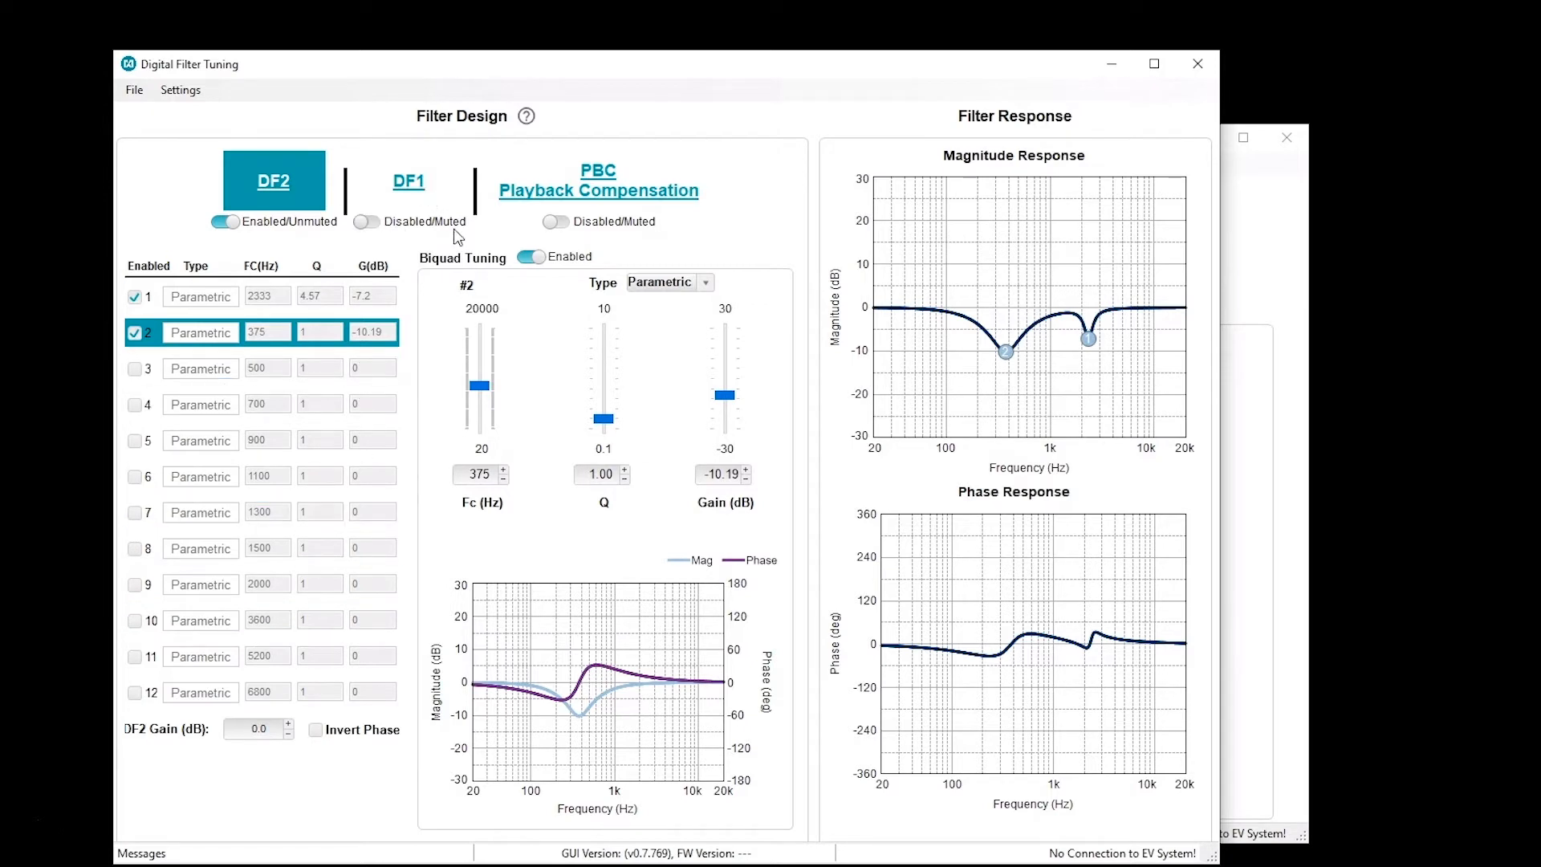
# Step: Show the PBC playback compensation filter bank and review the commands for creating, loading and saving digital filter profiles
pyautogui.click(617, 194)
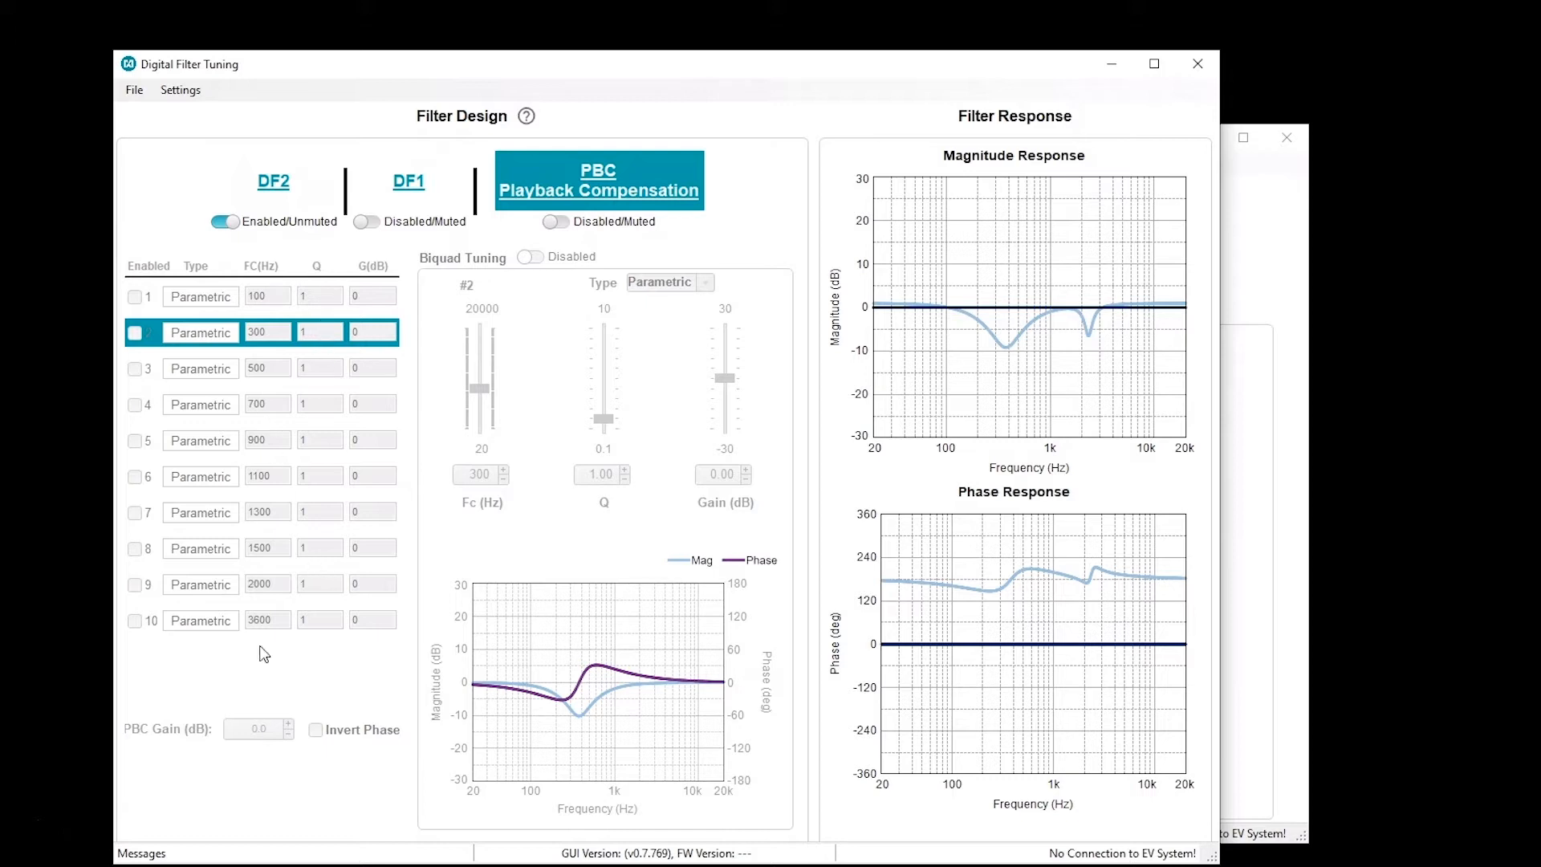
pyautogui.click(135, 90)
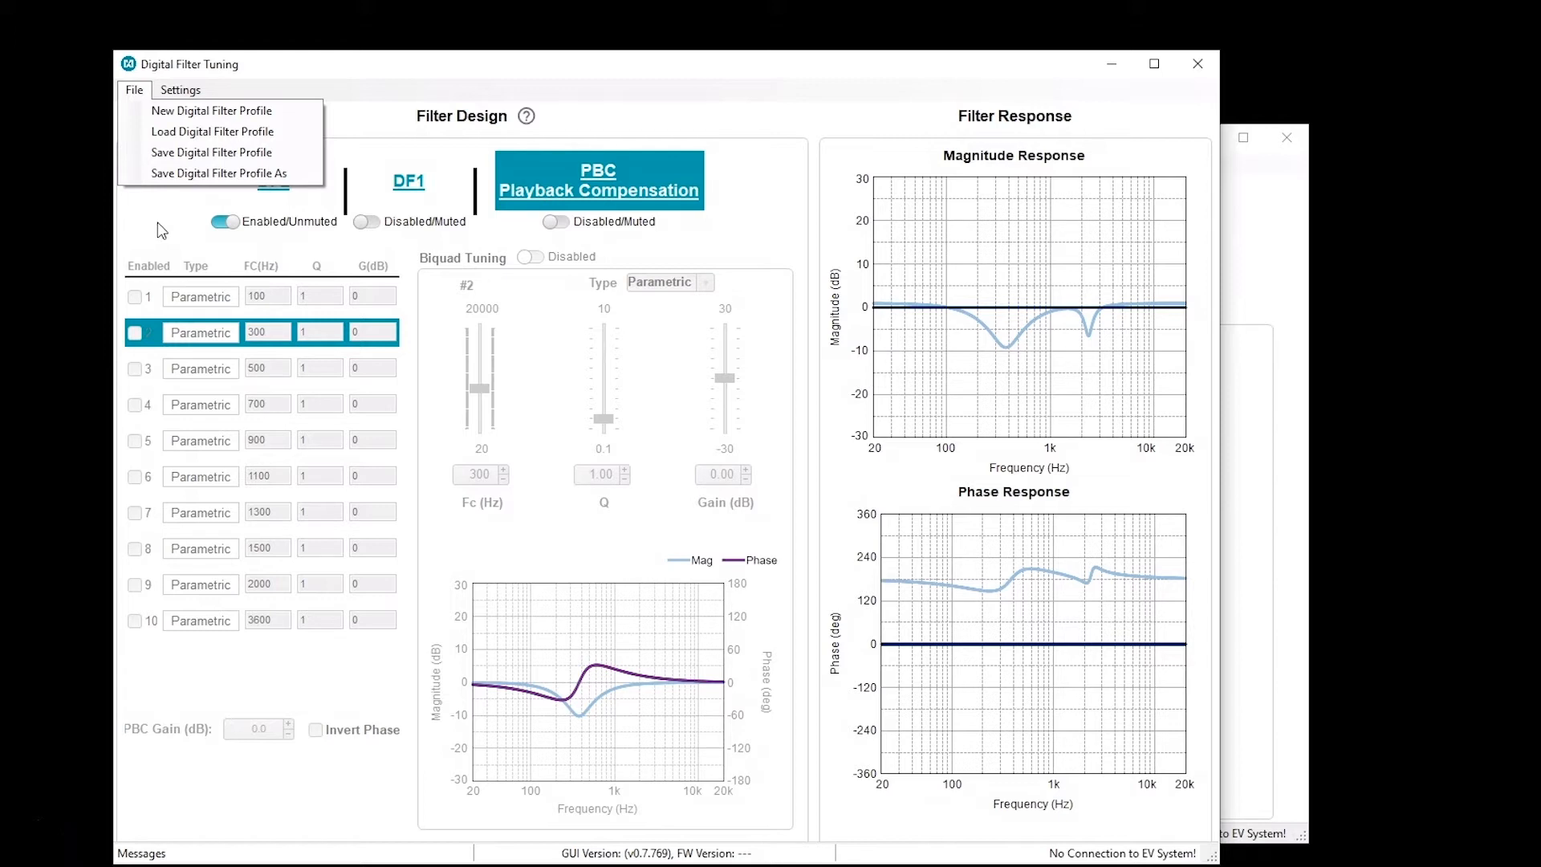
pyautogui.click(174, 238)
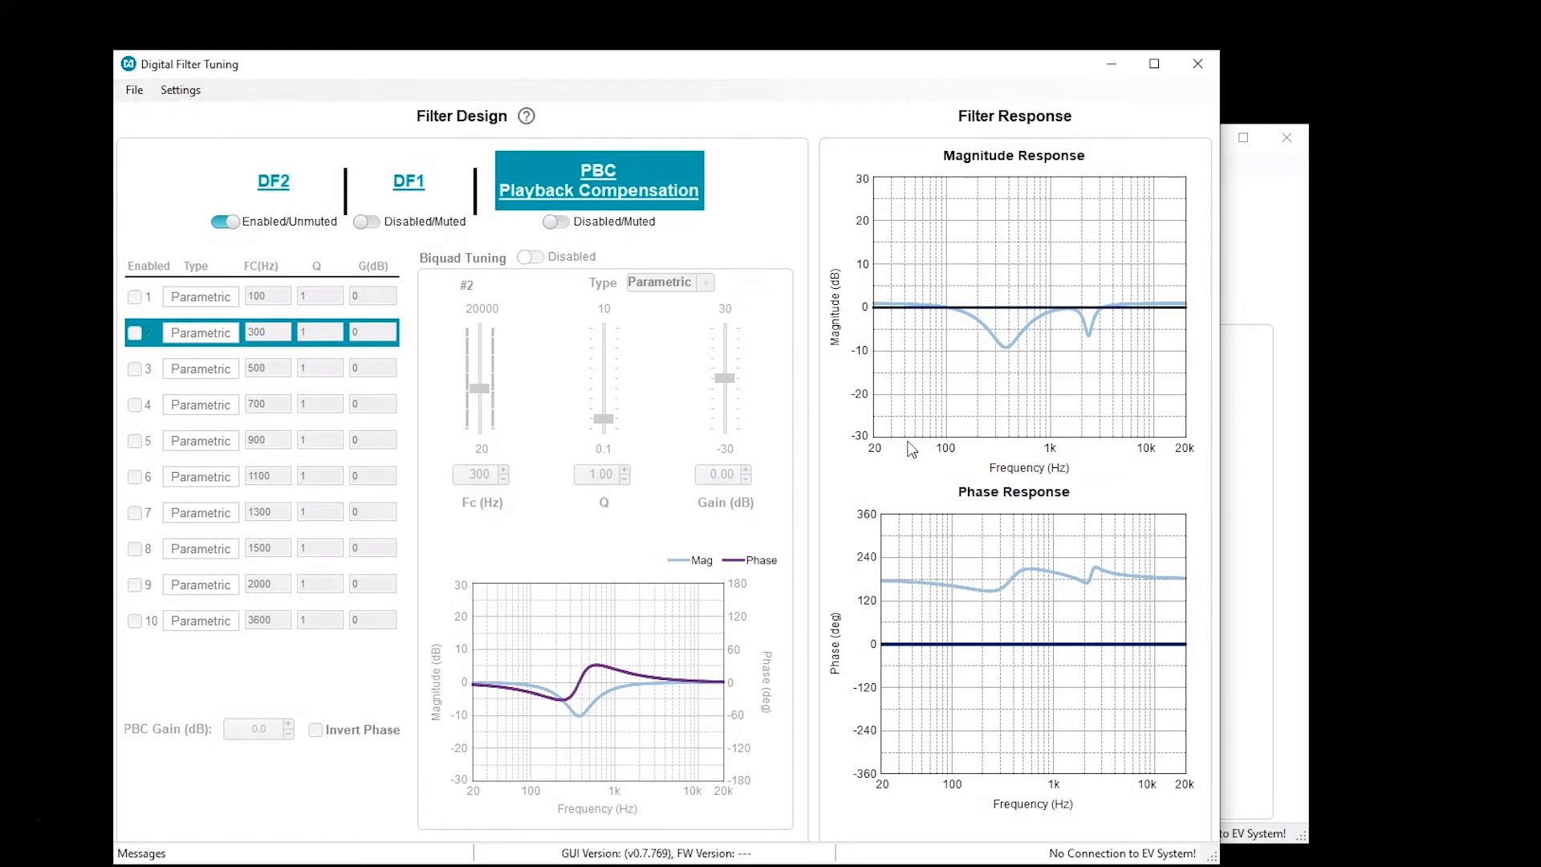
# Step: Close the Digital Filter Tuning window and open the Dynamic Range Compressor
pyautogui.click(1197, 63)
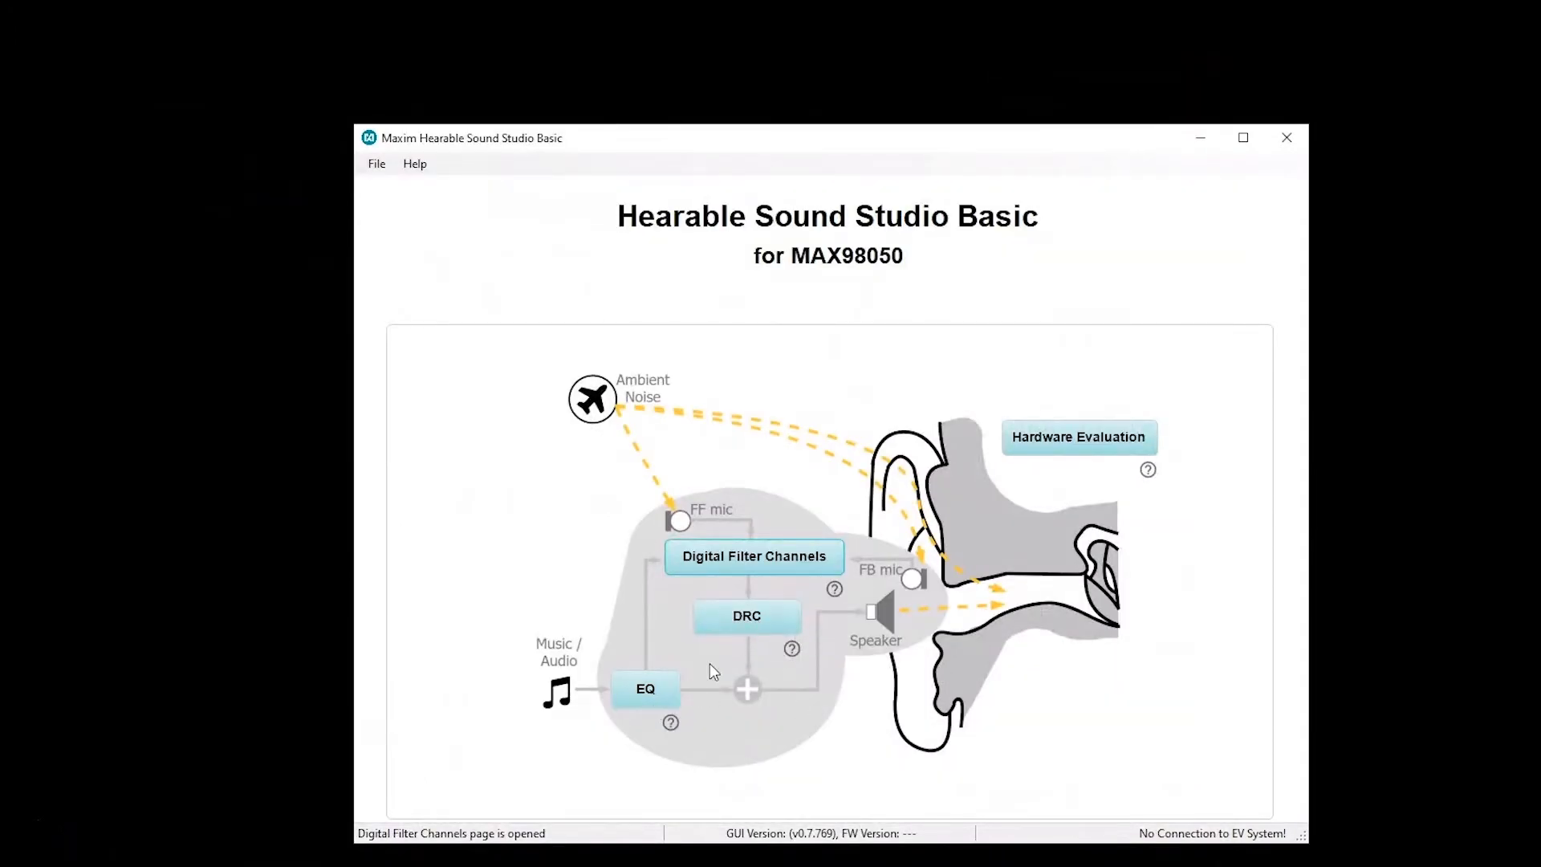
pyautogui.click(746, 619)
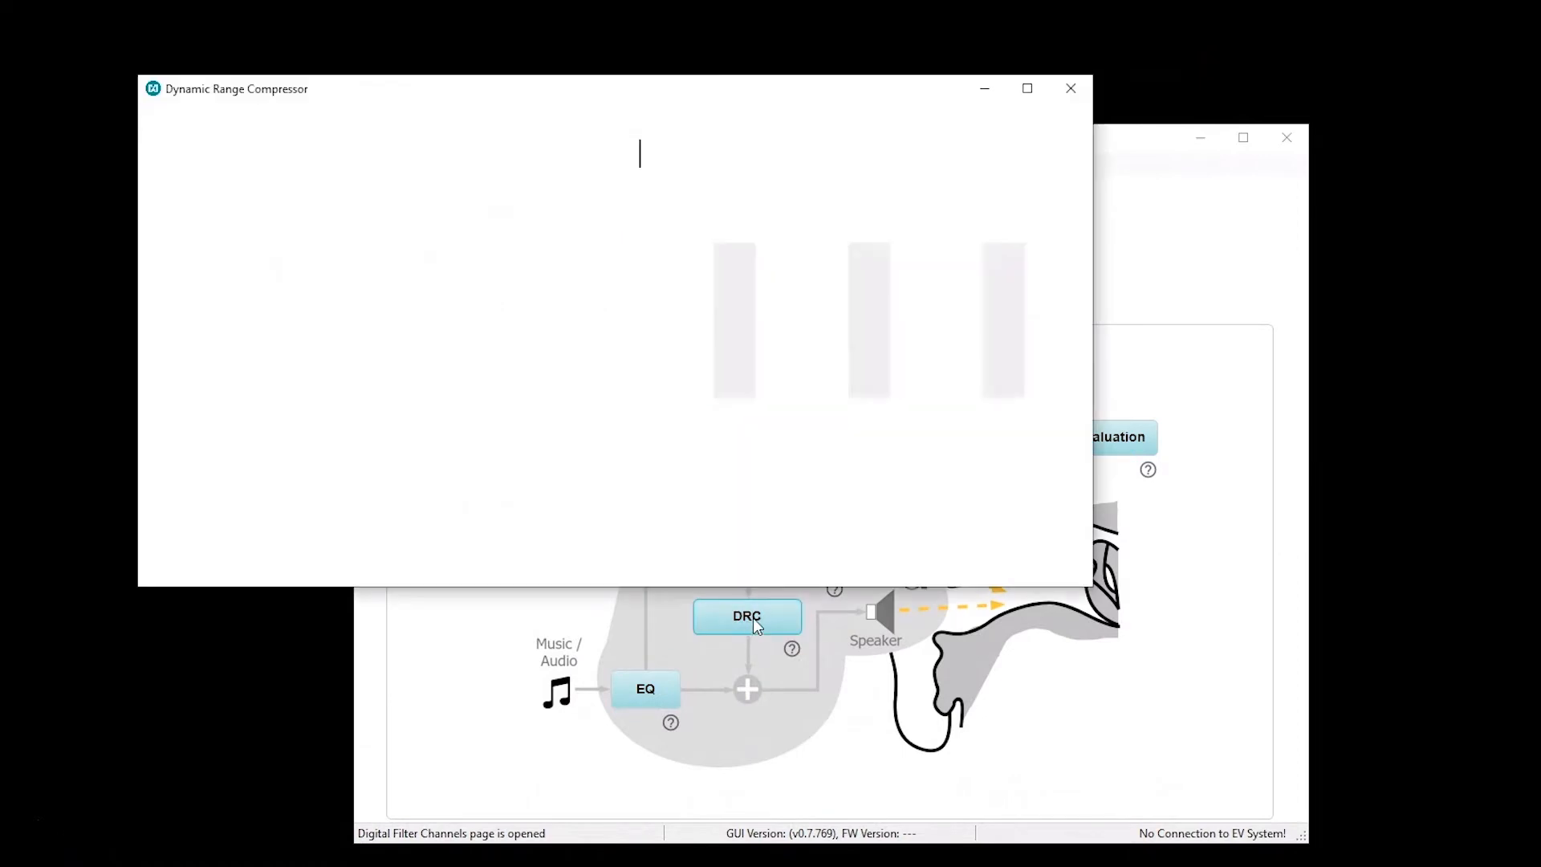